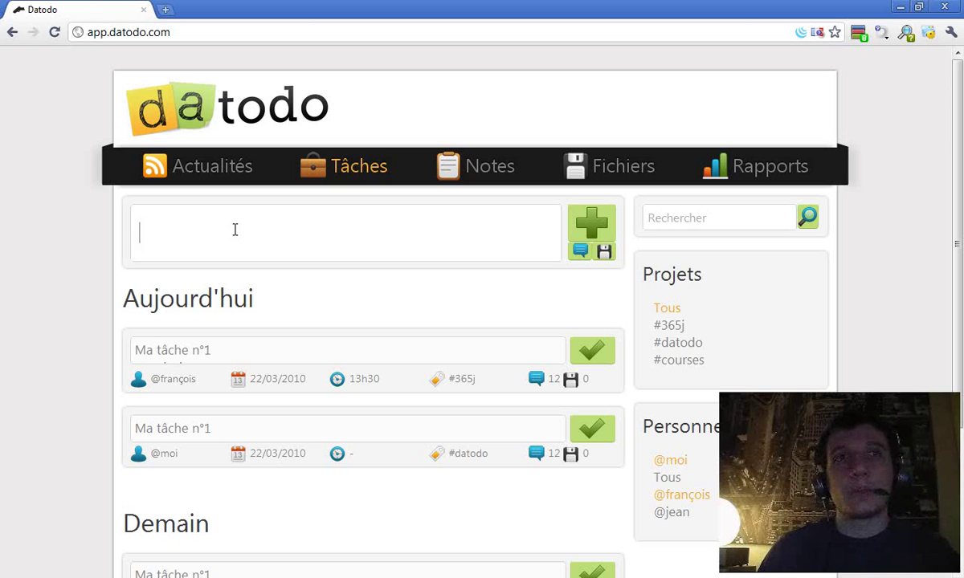
Submit the new task 'mettre en place google analytics #postalcode' to create the #postalcode project
text(mettre)
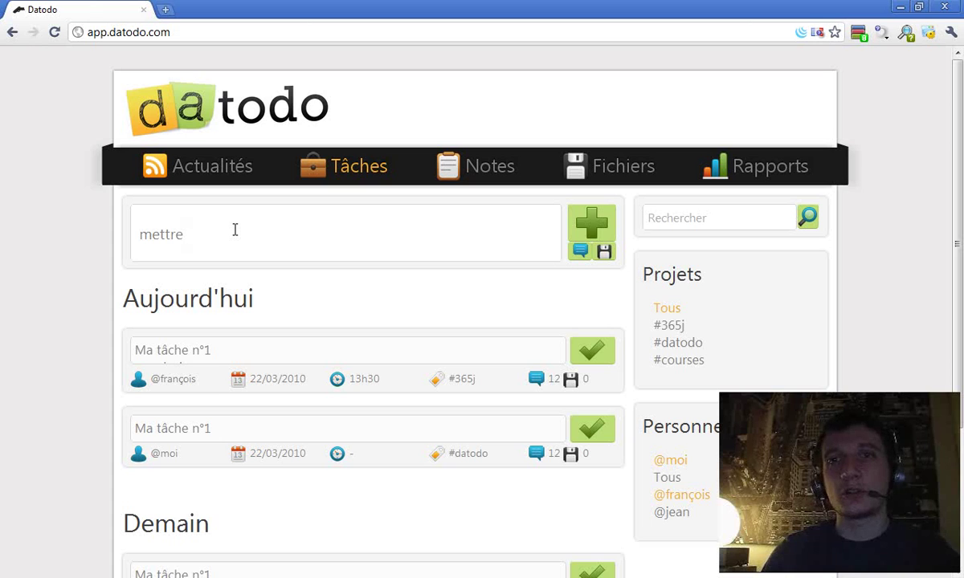
text( en place)
key(BackSpace)
key(BackSpace)
text(en pl)
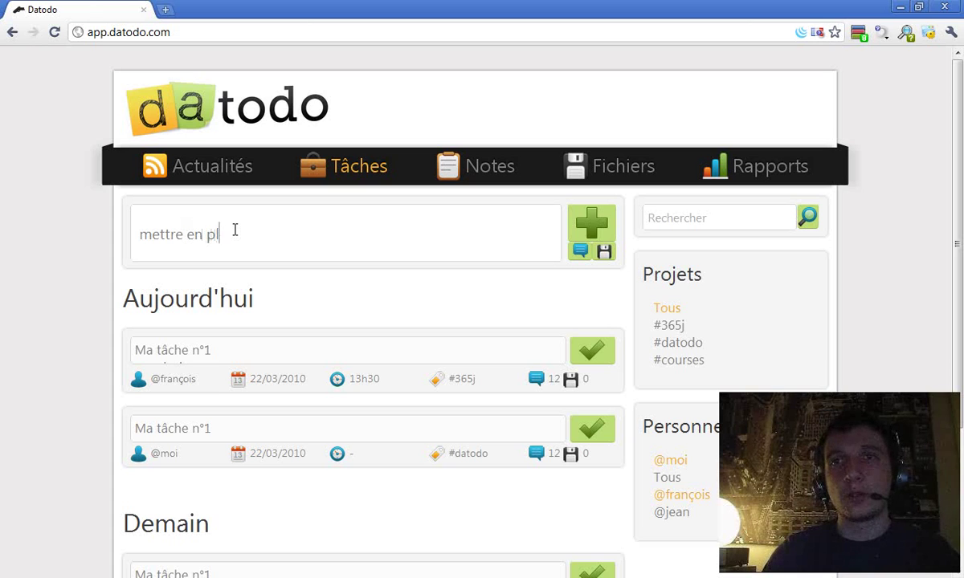
text(ace google ana)
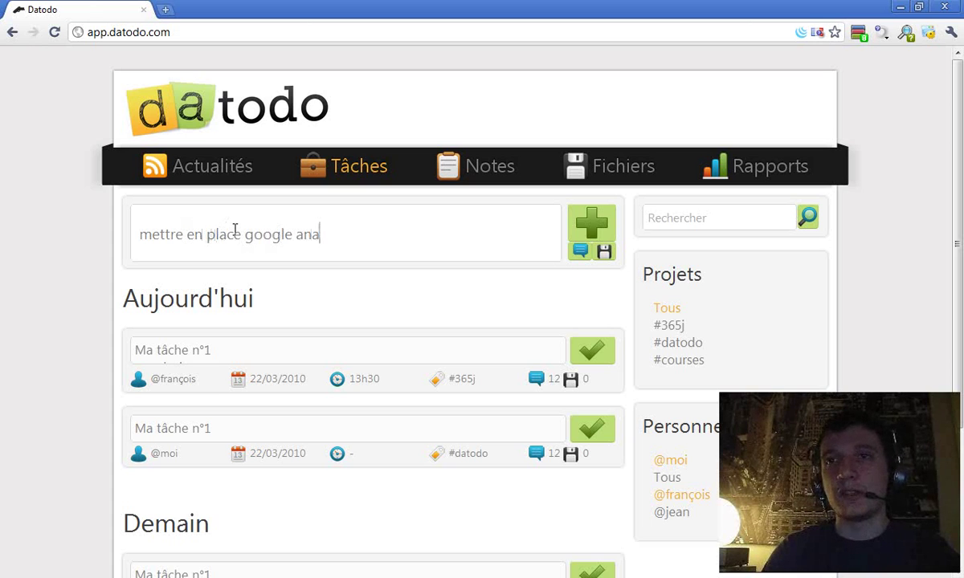
text(lytics #p)
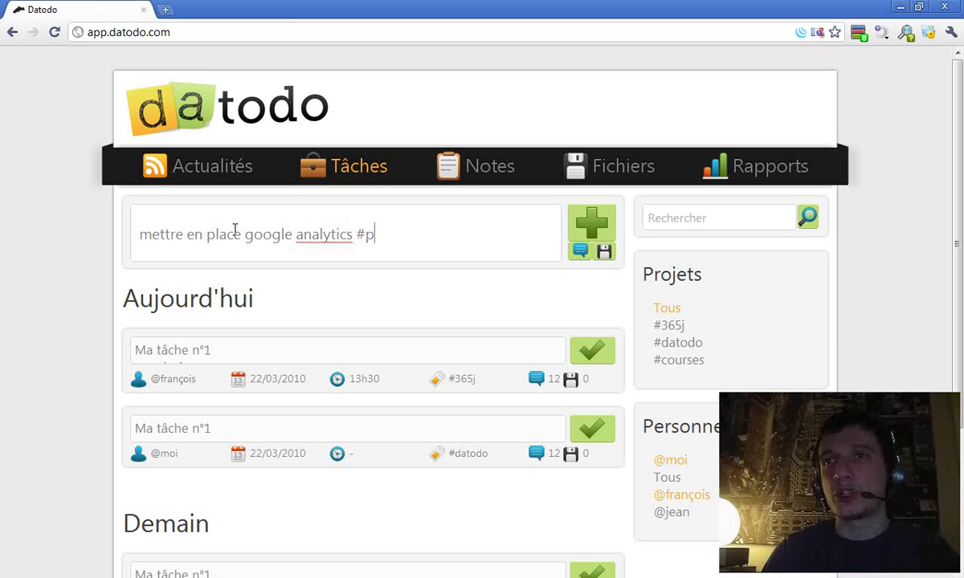
text(ostalcode)
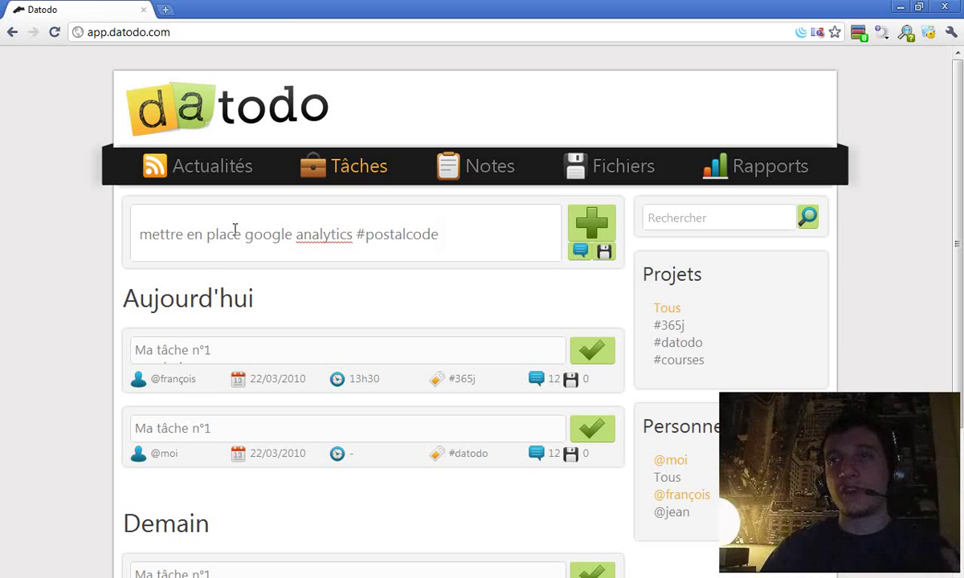
text(@)
key(BackSpace)
key(BackSpace)
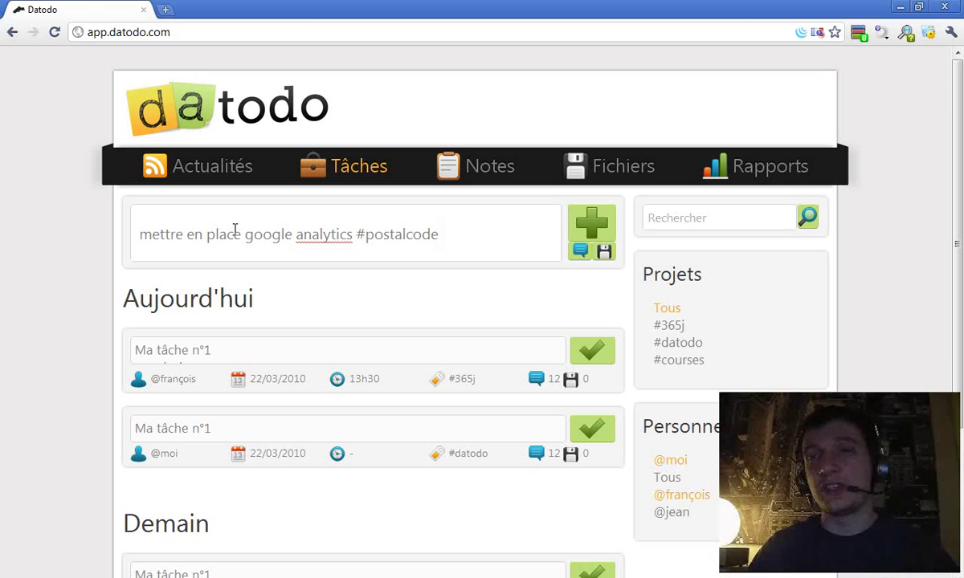
key(Return)
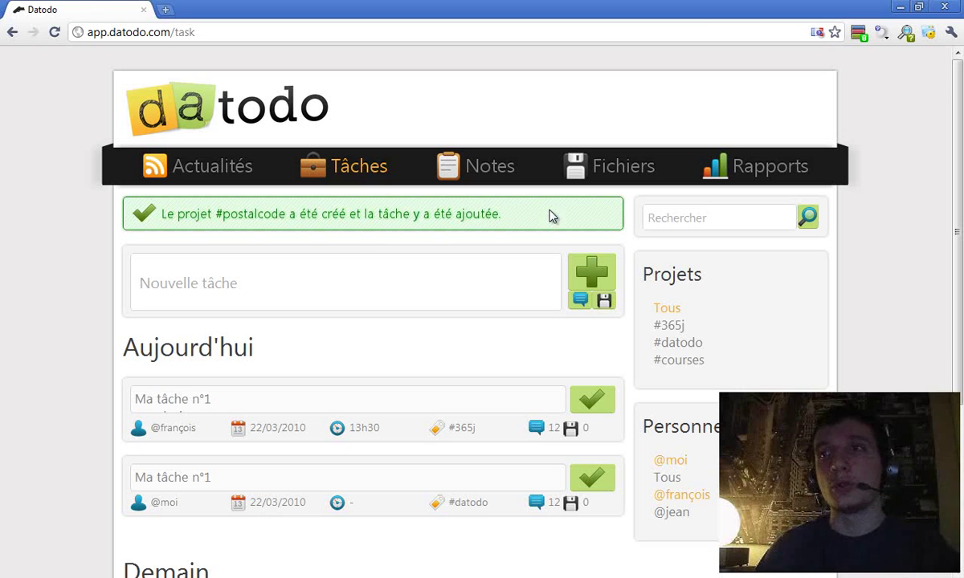
Submit '#postalcode vérifier les statistiques dans 1 semaines toutes les semaines' as a weekly recurring task
click(230, 281)
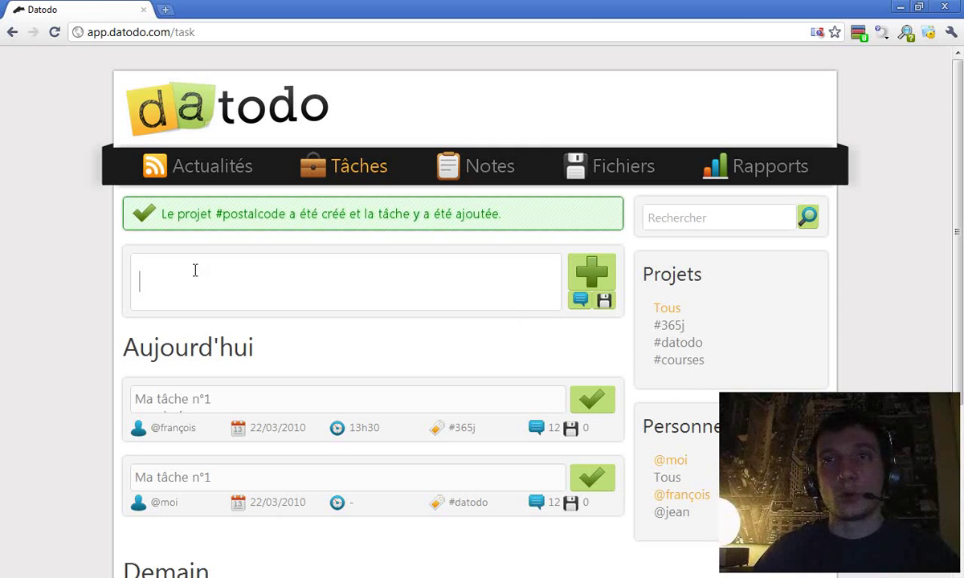
text(#)
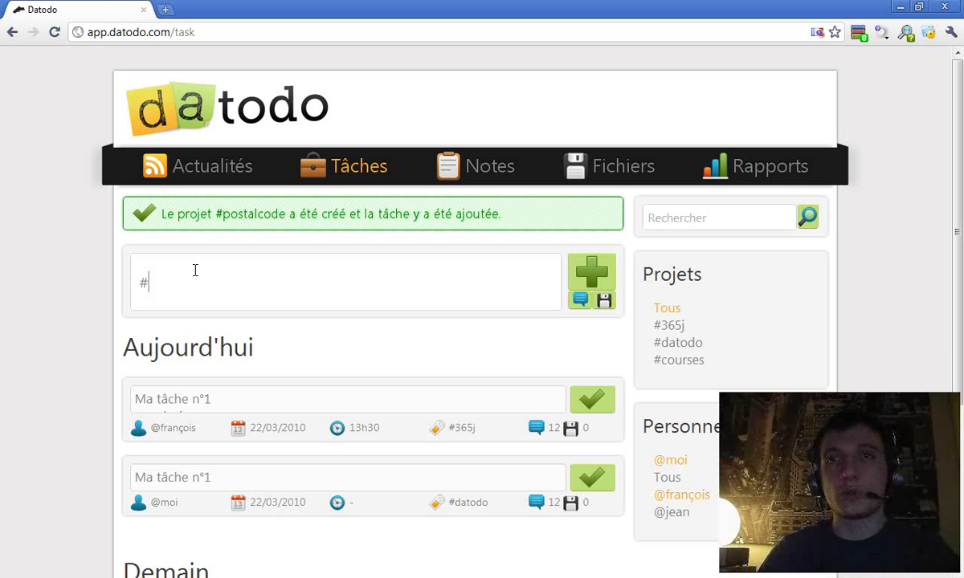
text(postalcode )
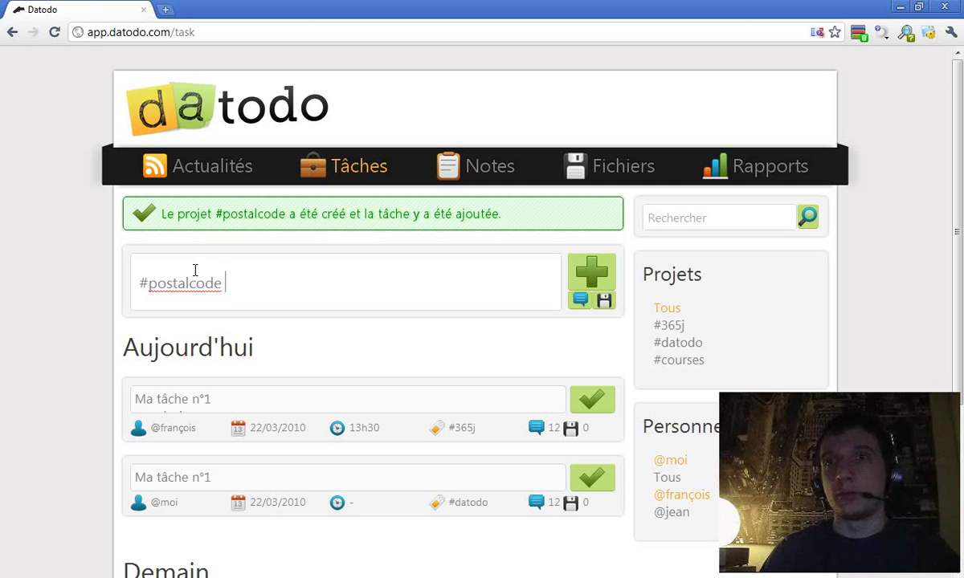
text(vé)
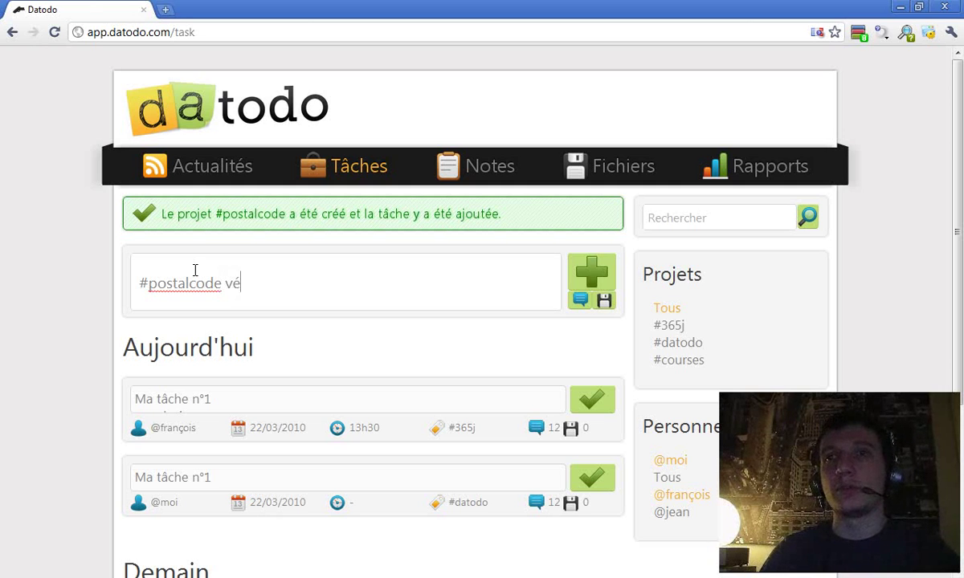
text(rifier les)
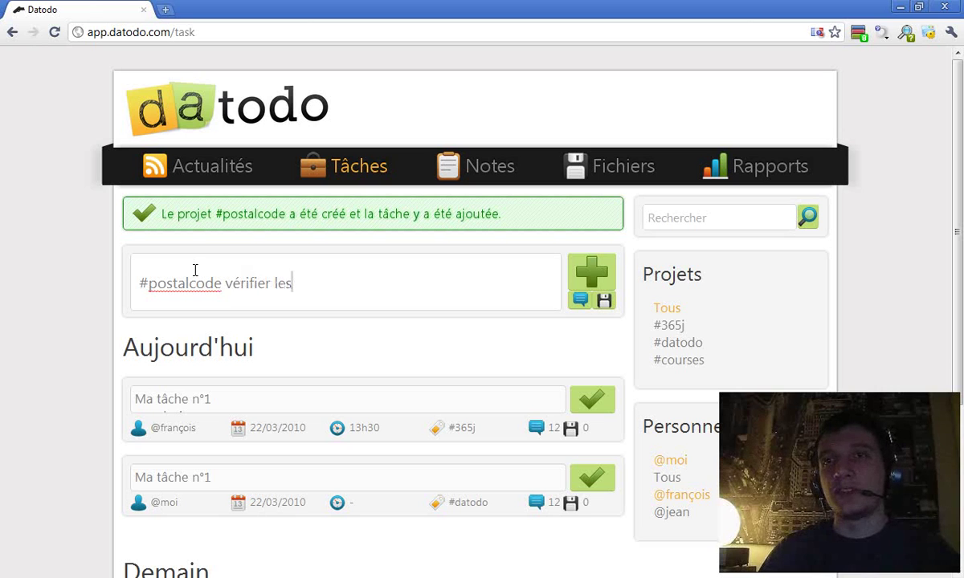
text( statistiques )
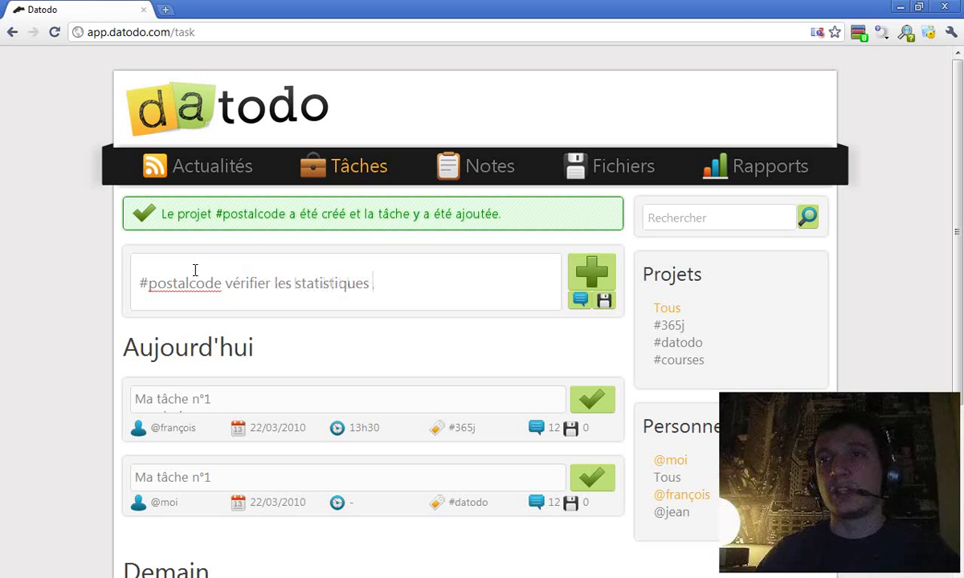
text(dans 1 semain)
key(BackSpace)
text(ines toutes les sm)
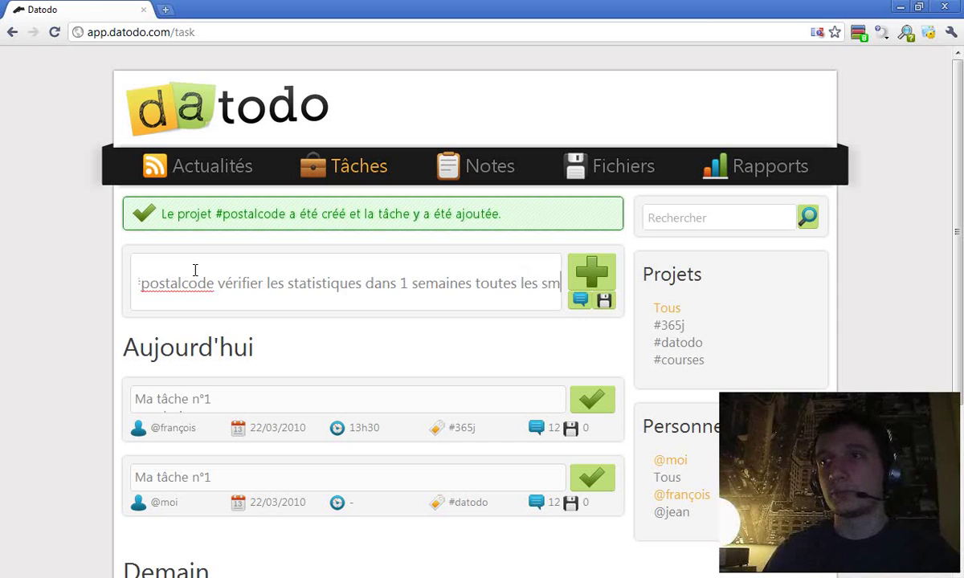
key(BackSpace)
text(emaines)
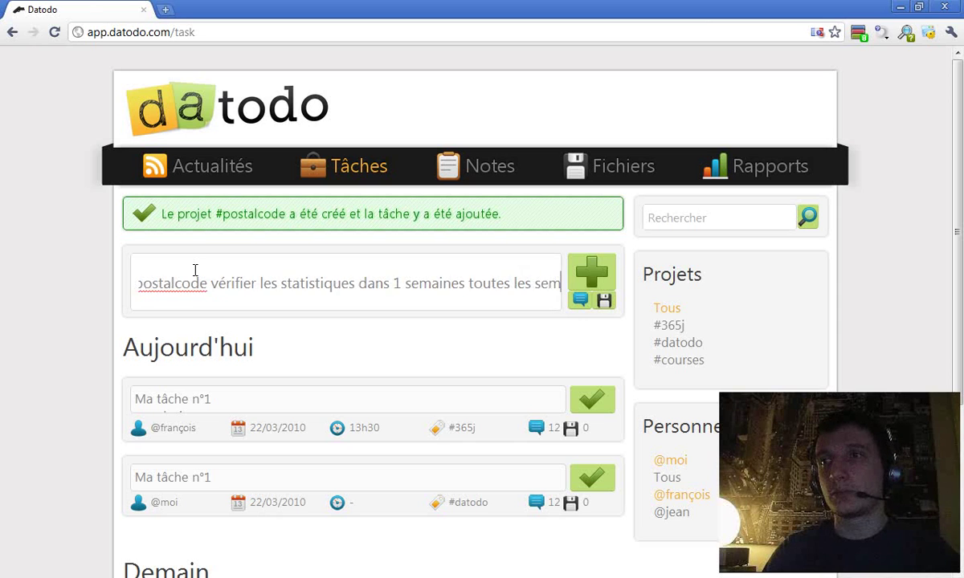
key(Home)
key(End)
key(Return)
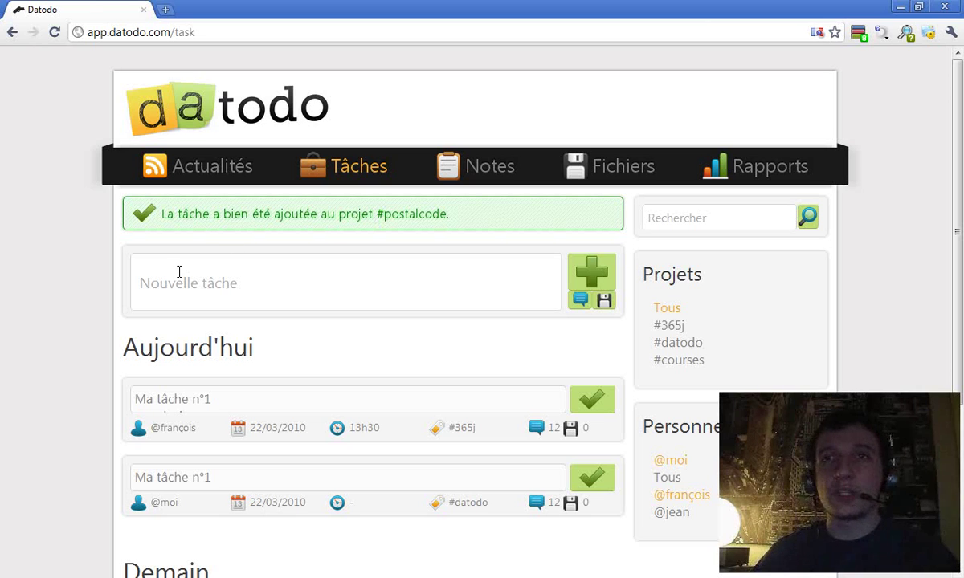
click(205, 284)
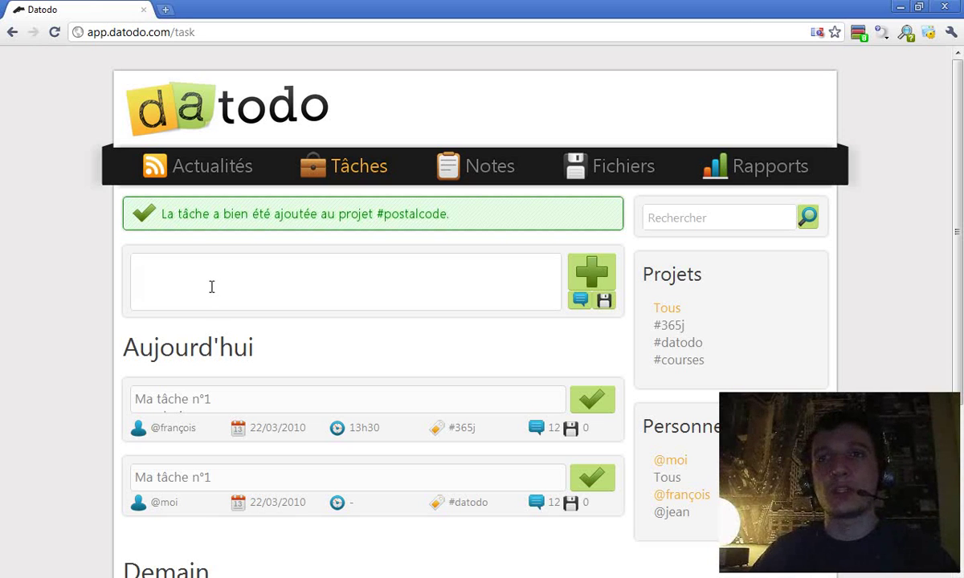
scroll(252, 387, down, 3)
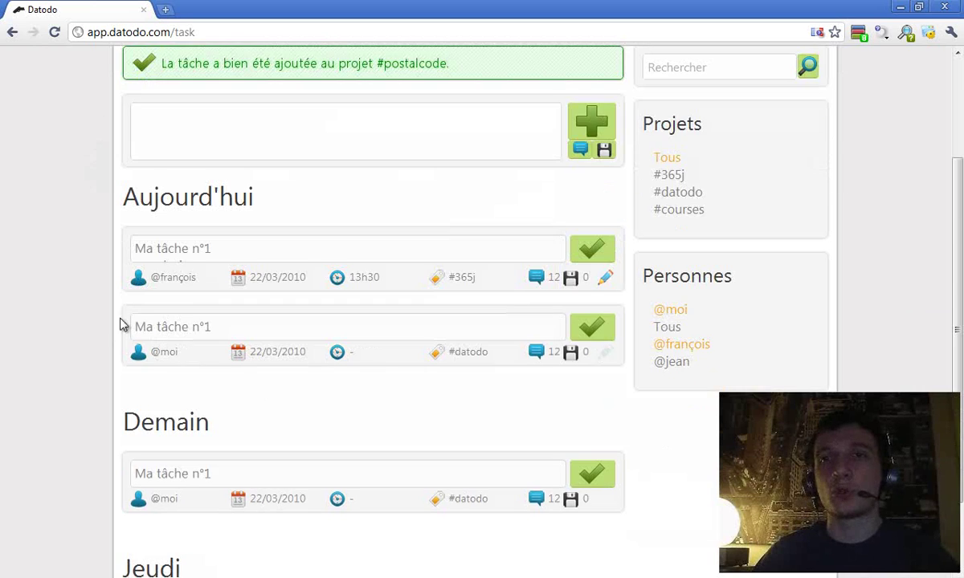
scroll(94, 261, up, 3)
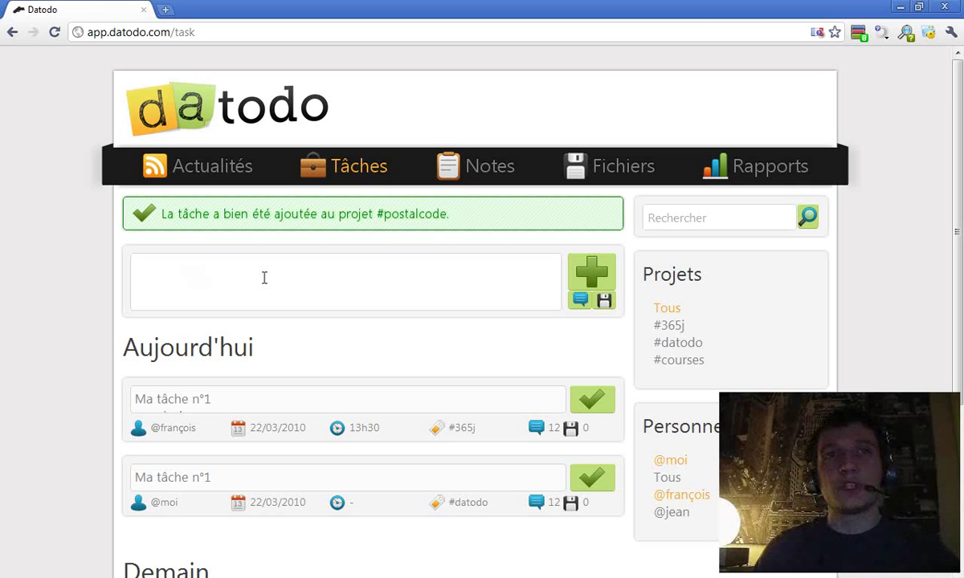
text(@)
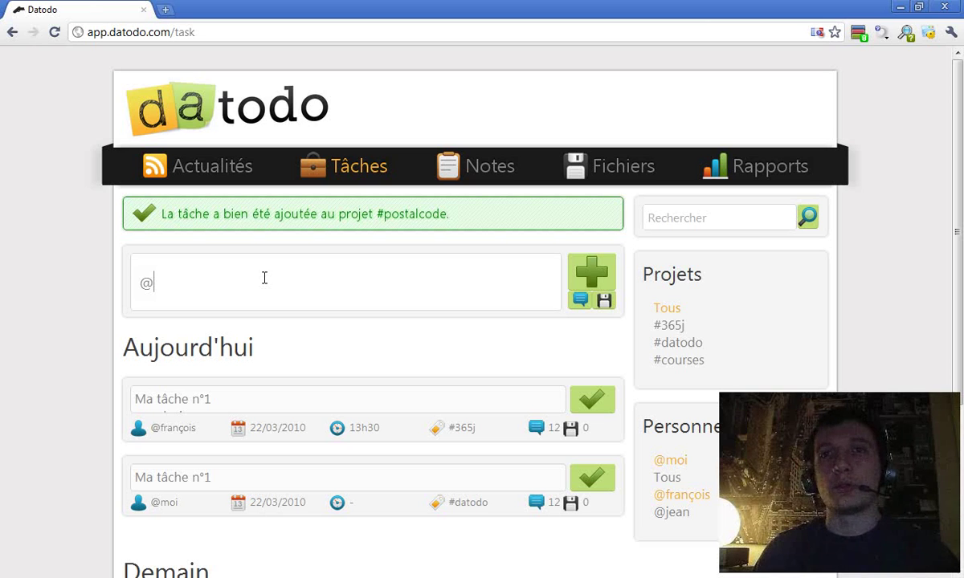
text(jean )
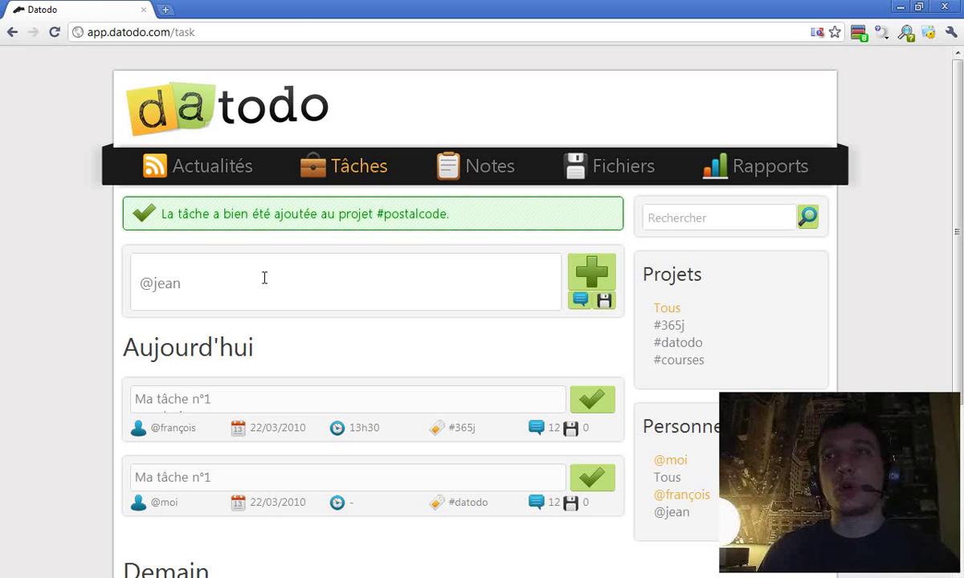
text(#post)
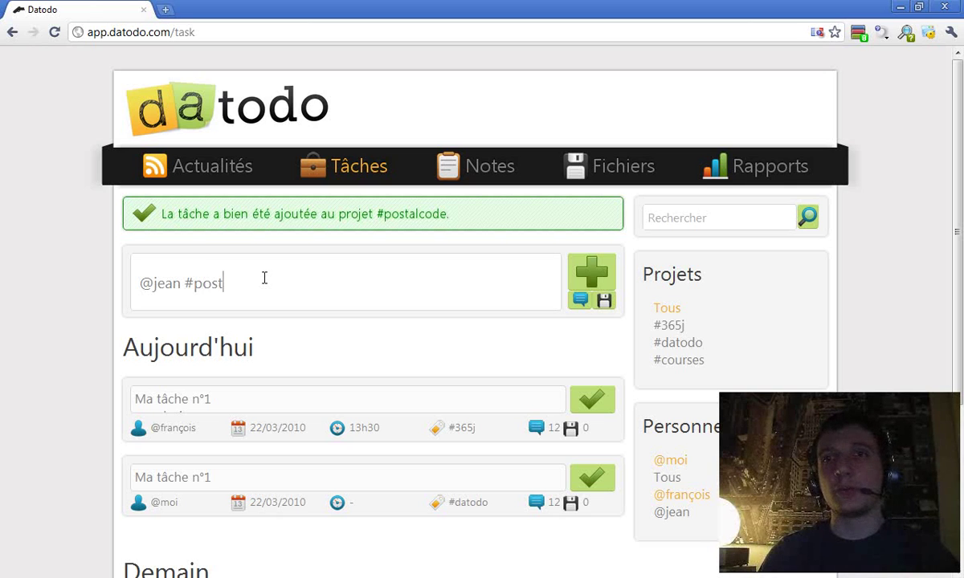
text(alcode)
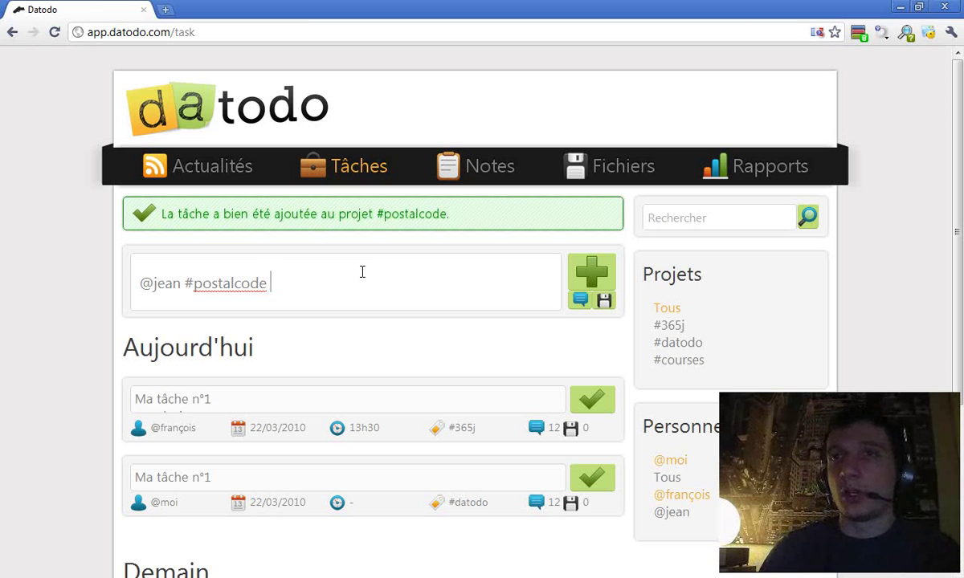
text(vér)
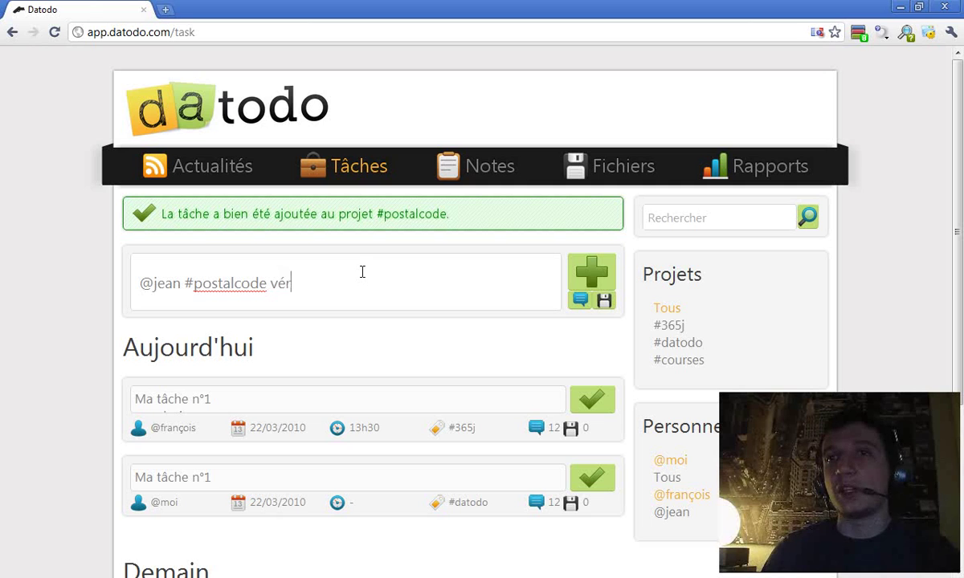
text(ifier les données de)
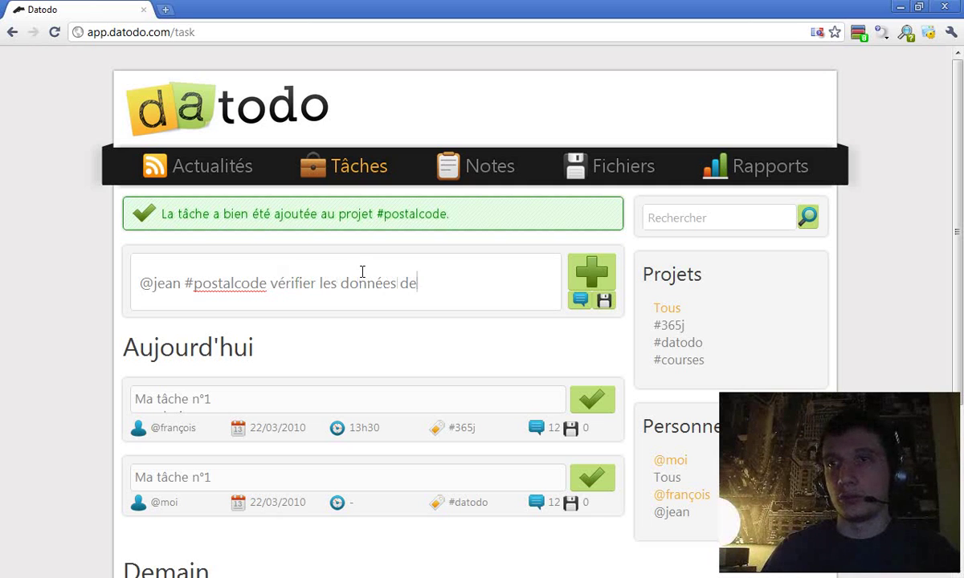
key(BackSpace)
text(u 92)
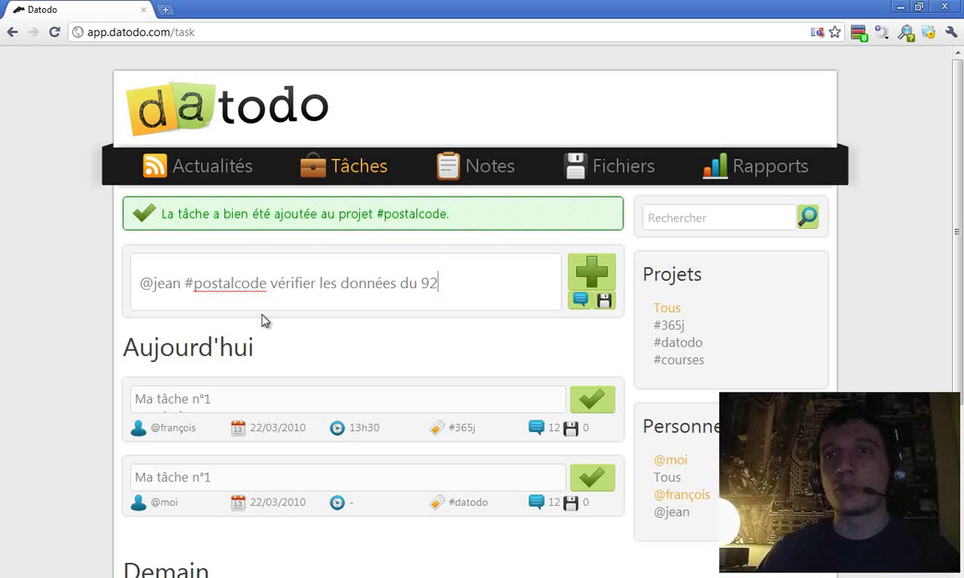
click(269, 285)
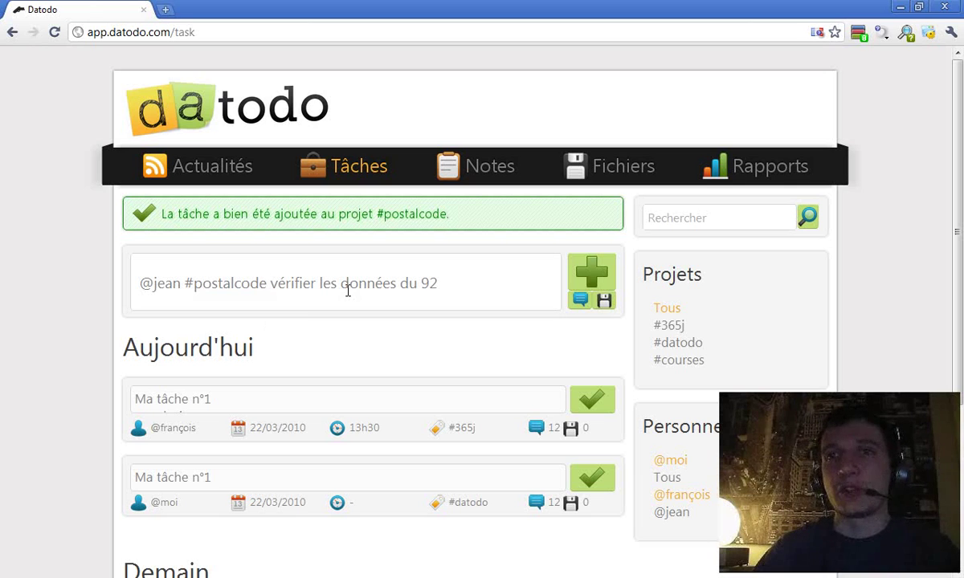
click(171, 282)
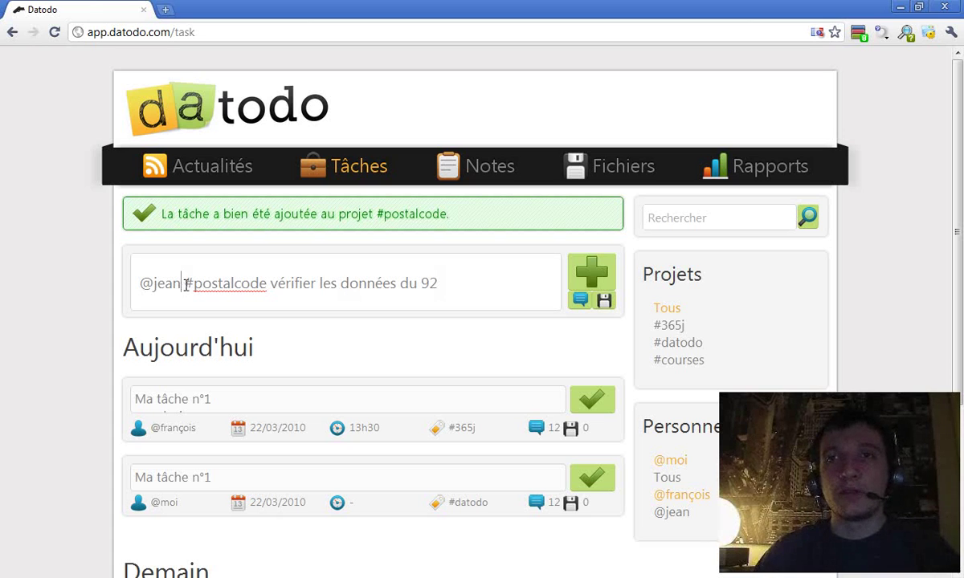
drag(184, 283, 274, 283)
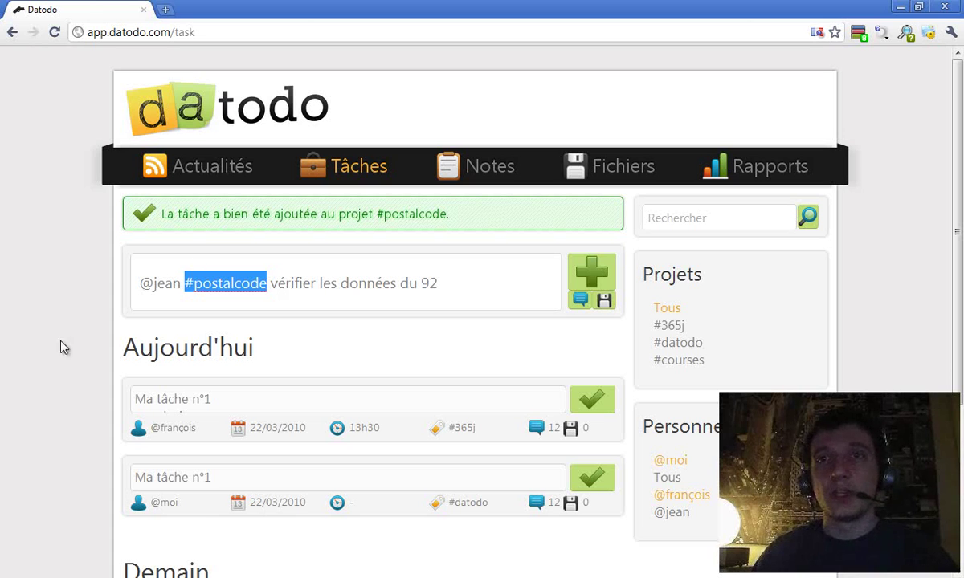
double_click(153, 283)
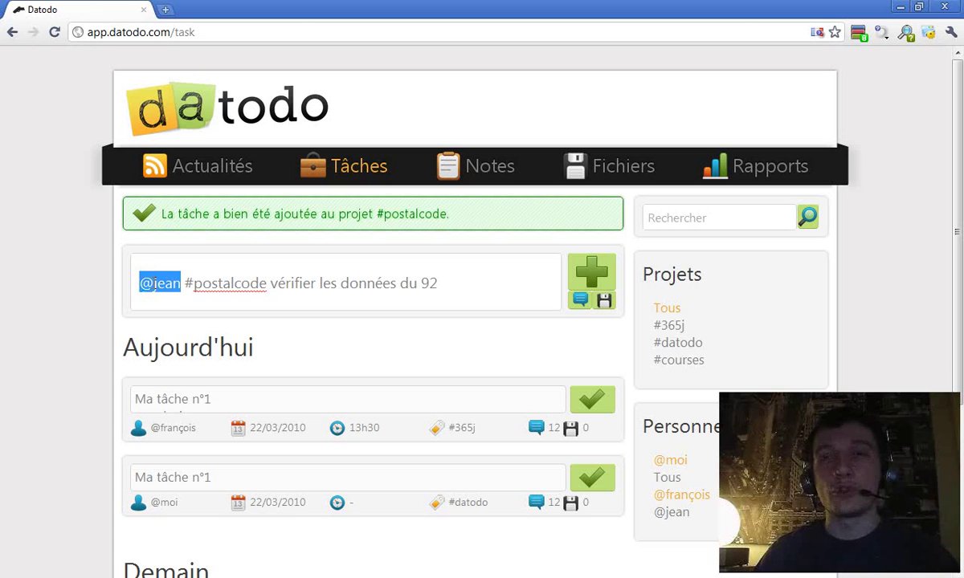
click(152, 281)
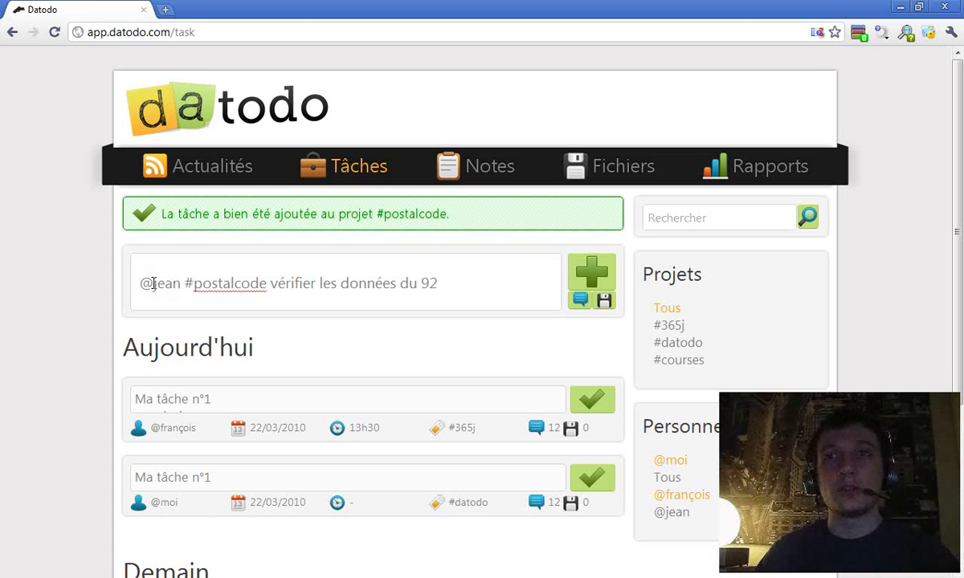
click(267, 283)
drag(268, 283, 184, 282)
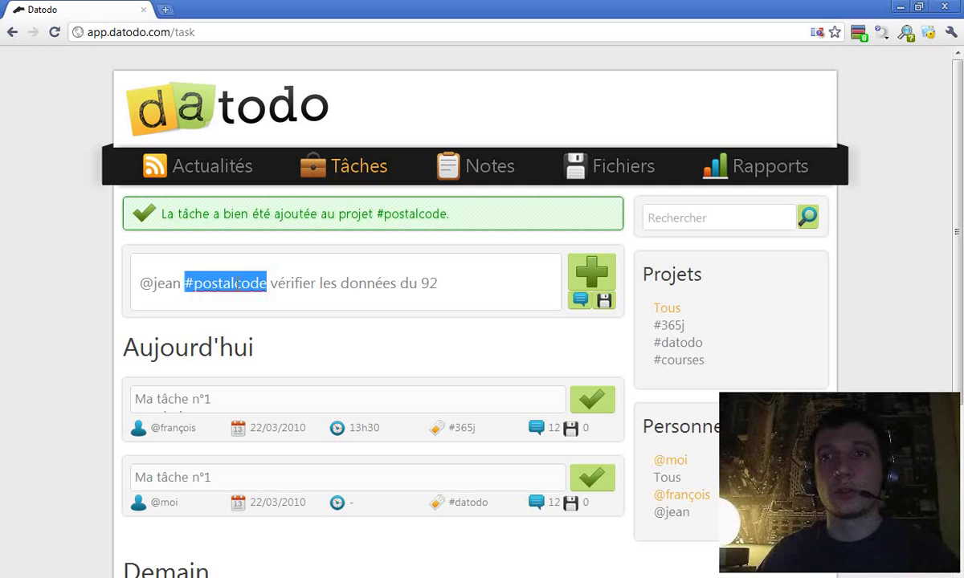
click(299, 283)
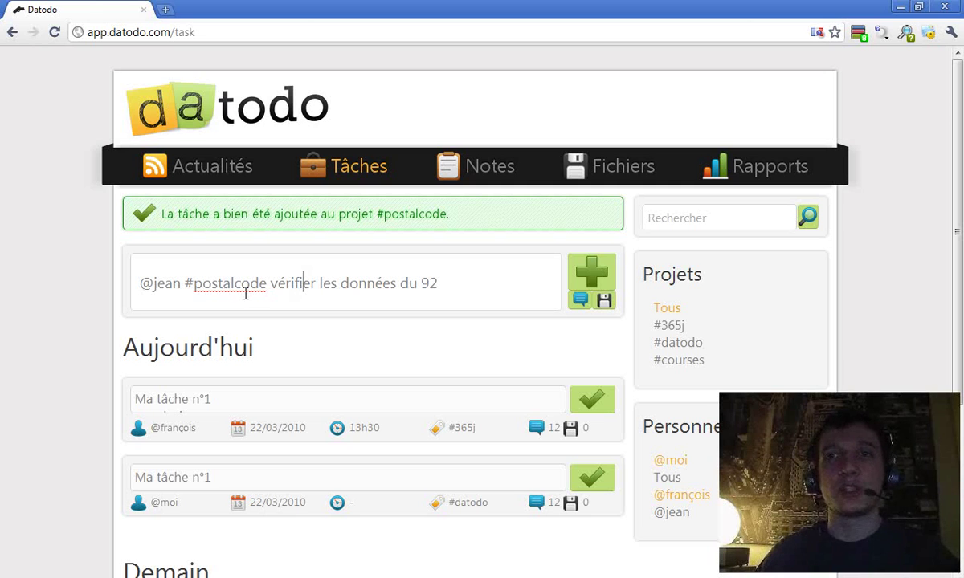
key(Left)
key(Left)
key(Left)
click(186, 281)
click(451, 281)
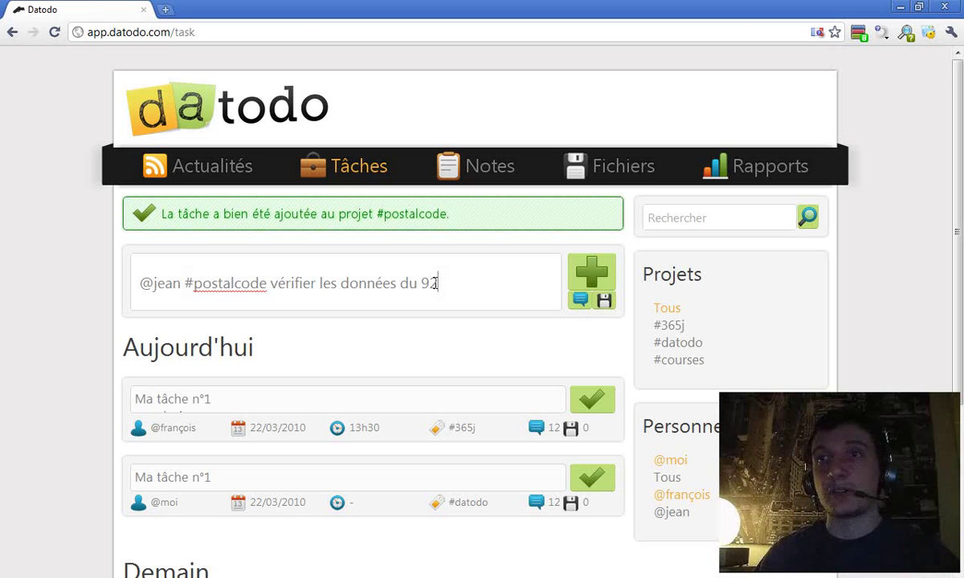
mouse_move(773, 276)
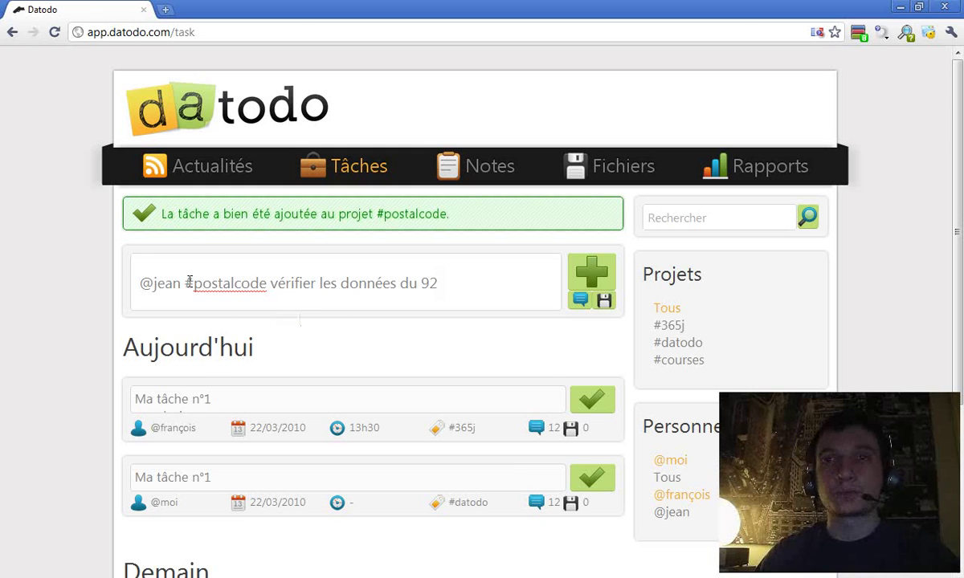
drag(180, 277, 142, 282)
click(146, 282)
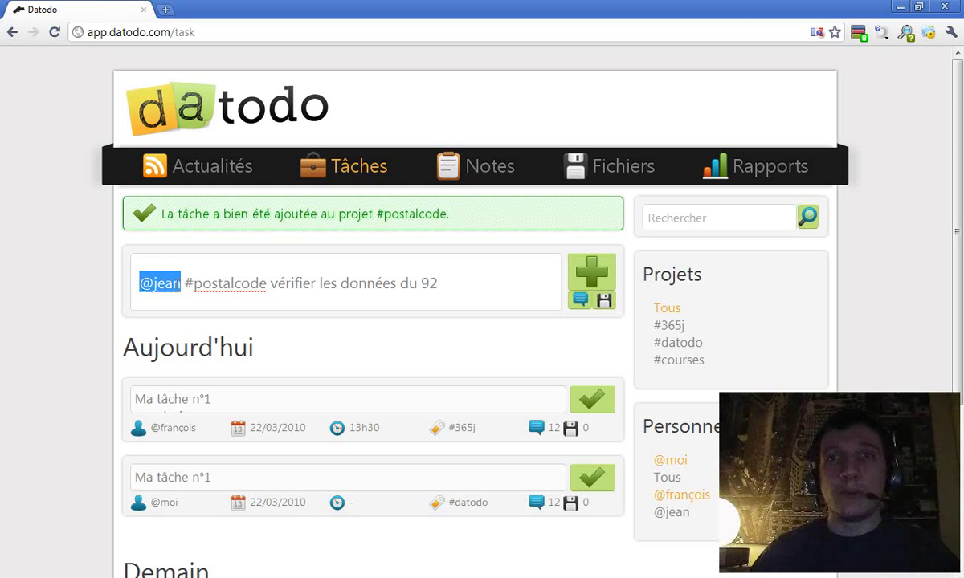
click(149, 268)
key(shift+Right)
key(shift+Right)
key(shift+Right)
key(shift+Right)
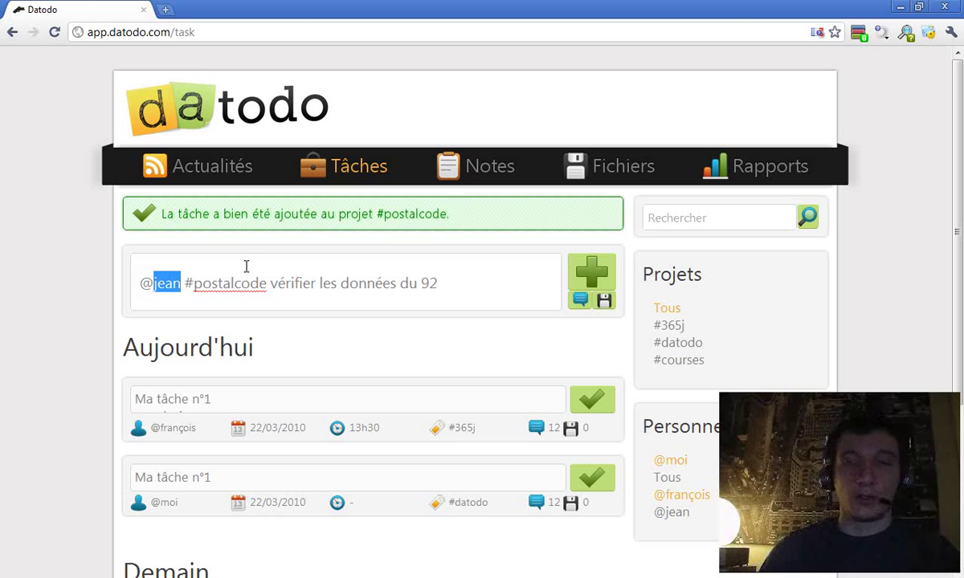
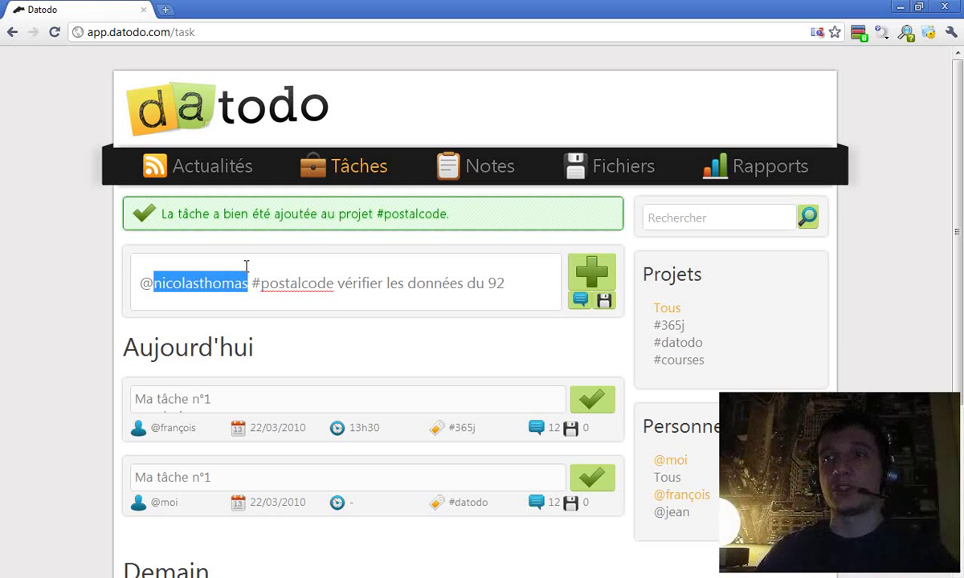
click(250, 281)
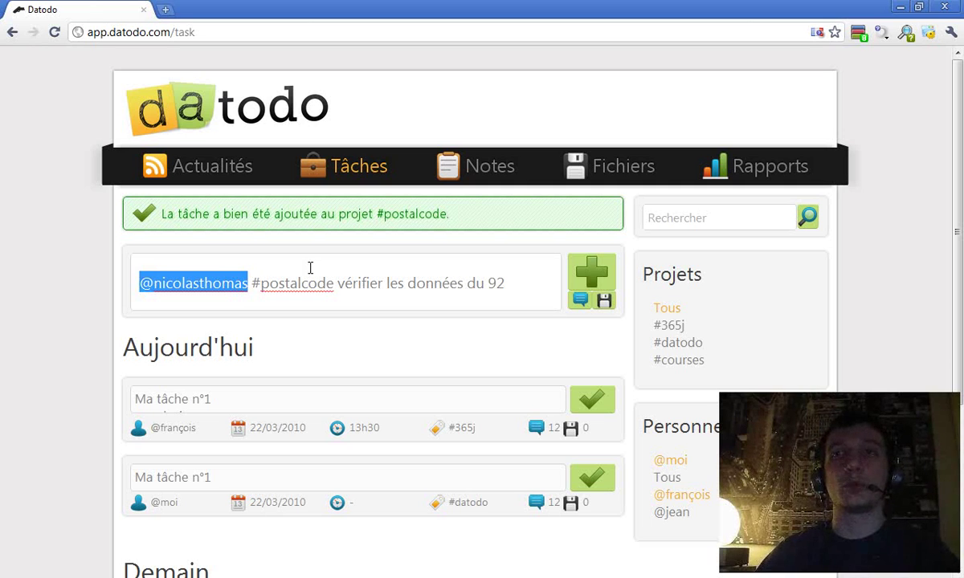
key(shift+Left)
key(shift+Left)
key(shift+Left)
key(shift+Left)
key(shift+Left)
key(shift+Left)
key(shift+Left)
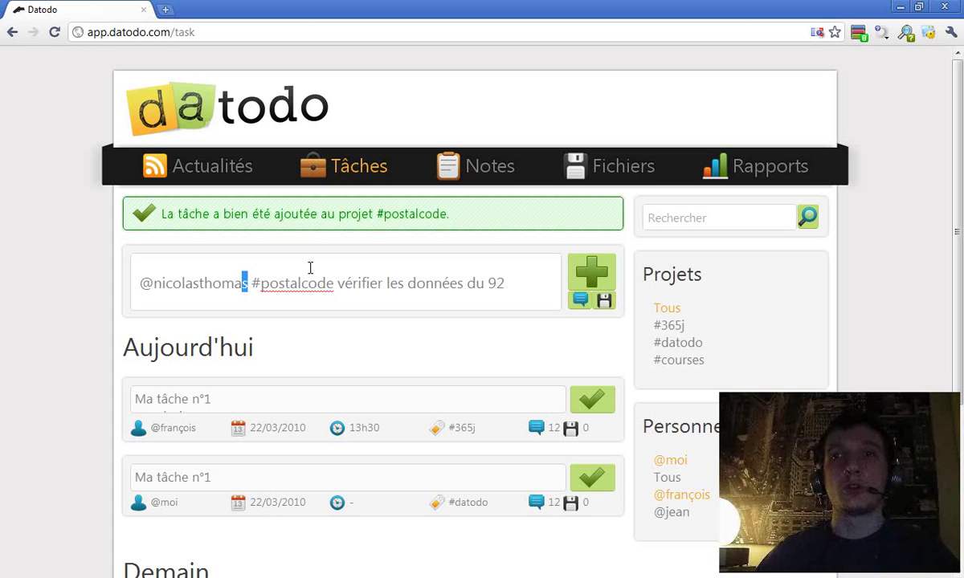
key(shift+Right)
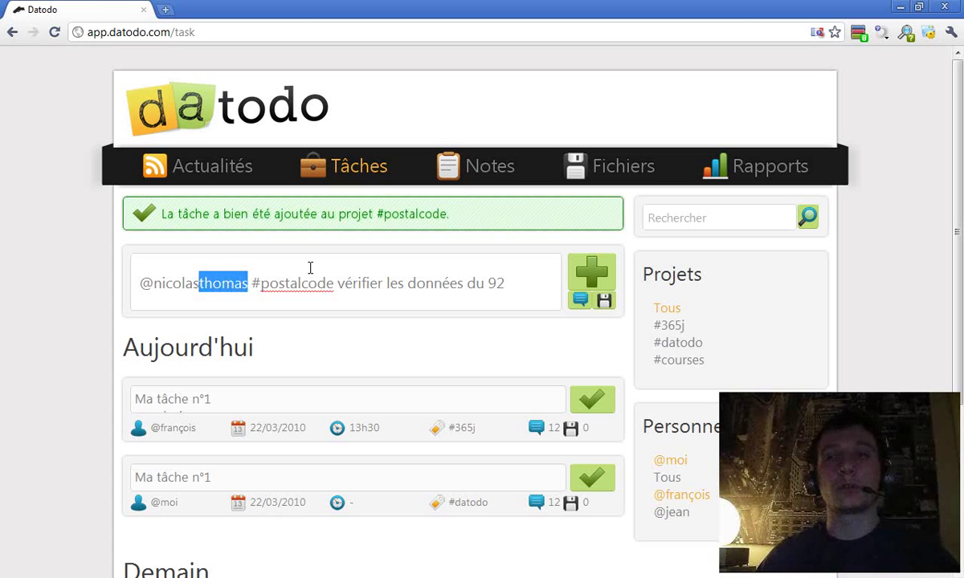
key(BackSpace)
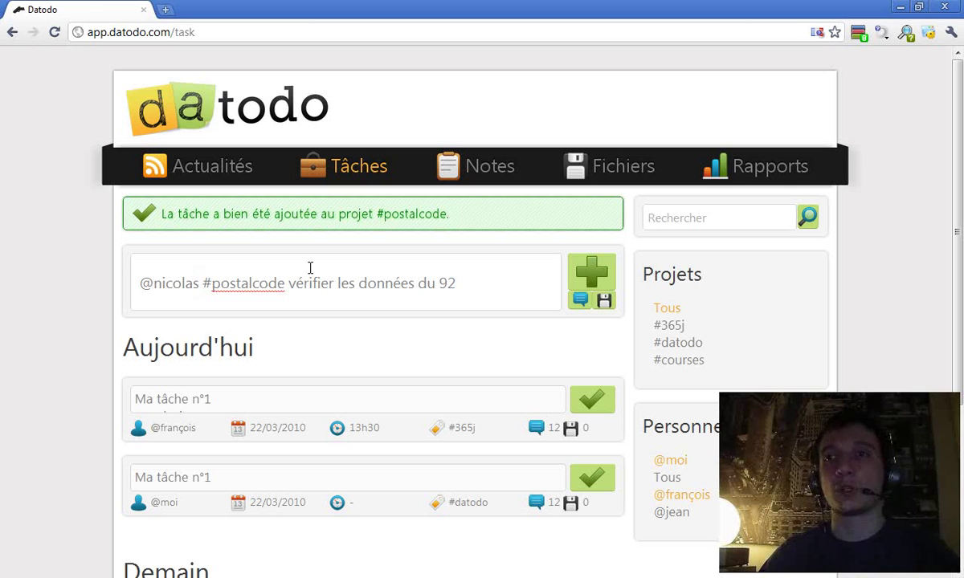
key(ctrl+shift+Left)
key(shift+Left)
key(shift+Right)
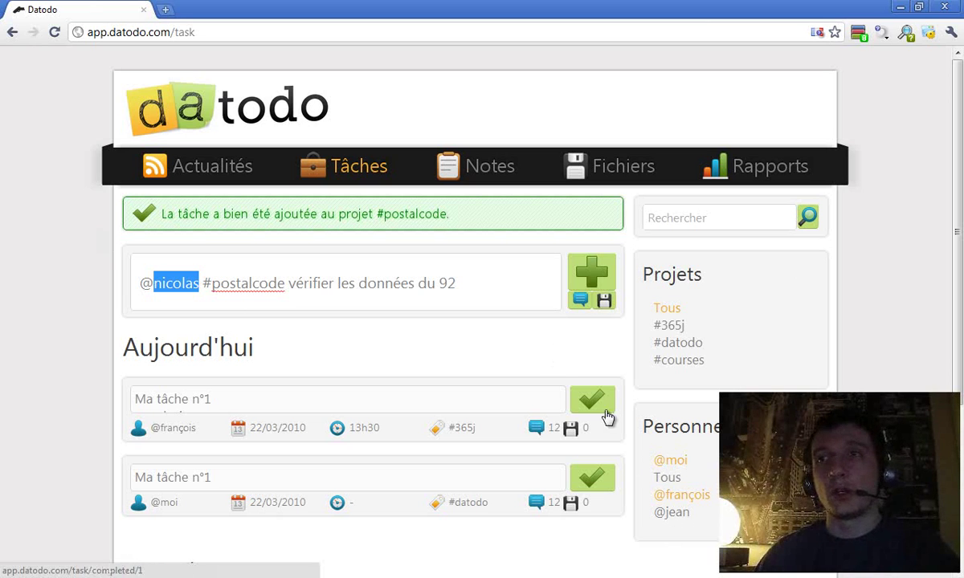
click(94, 285)
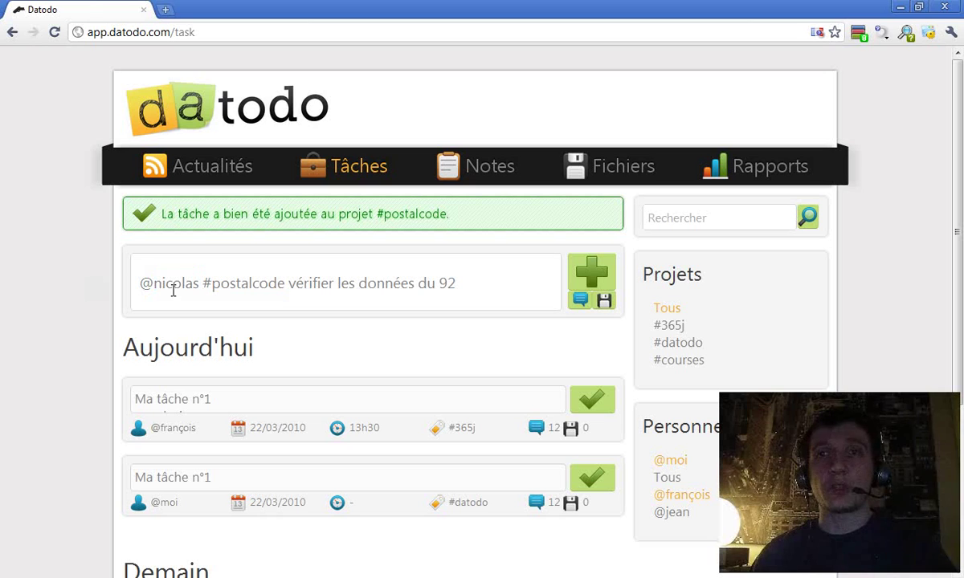
drag(197, 283, 152, 283)
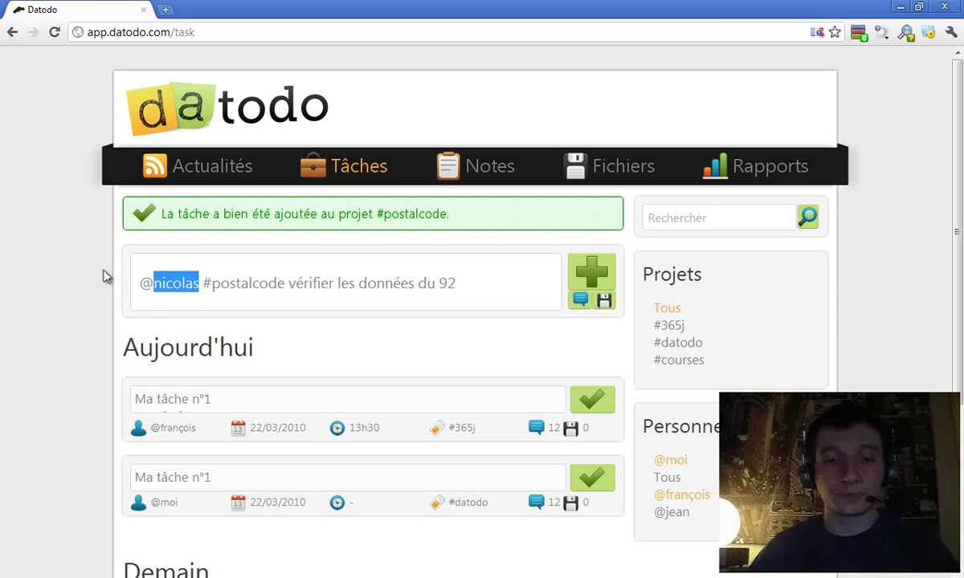
text(nicol)
text(asth)
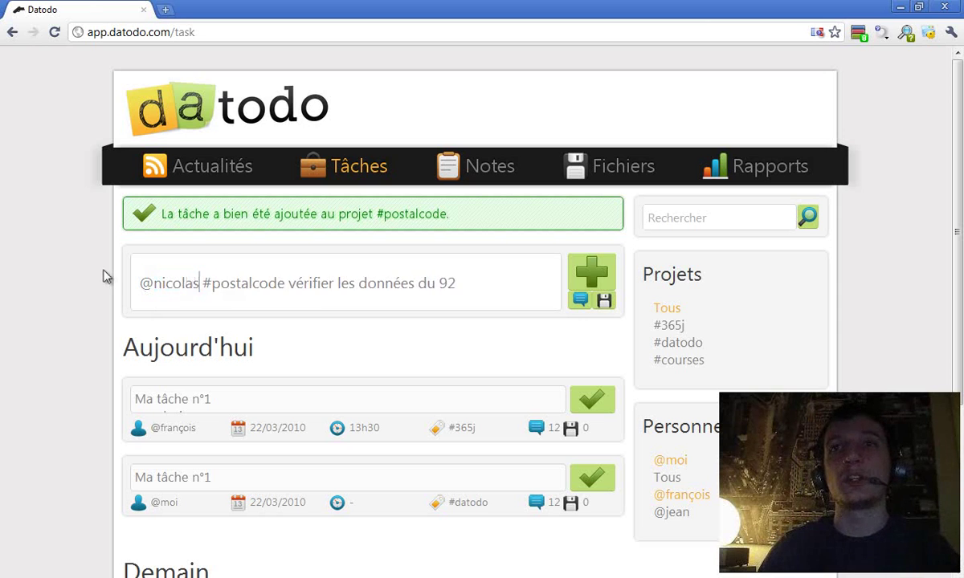
key(BackSpace)
key(BackSpace)
key(BackSpace)
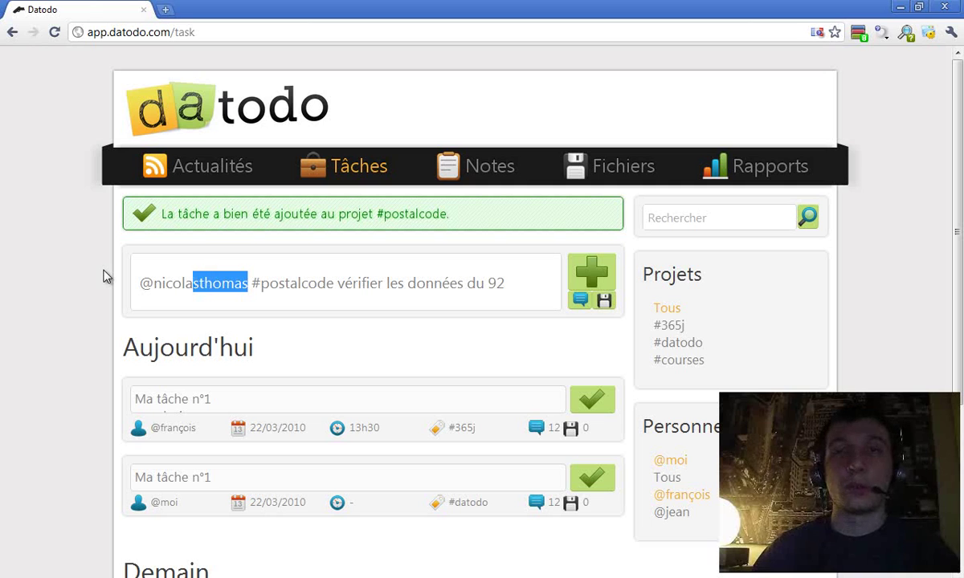
text(s)
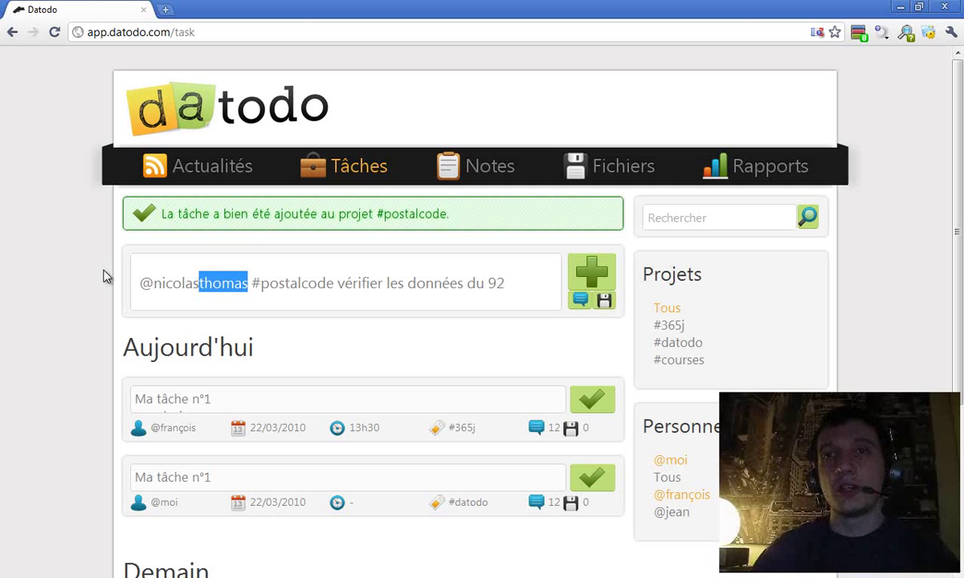
key(BackSpace)
key(BackSpace)
key(BackSpace)
key(BackSpace)
key(BackSpace)
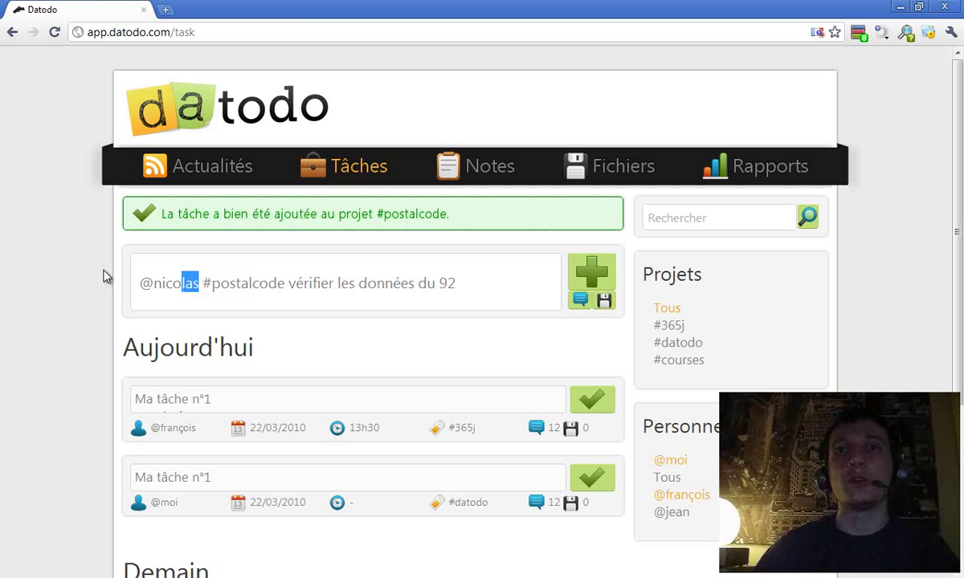
key(shift+Home)
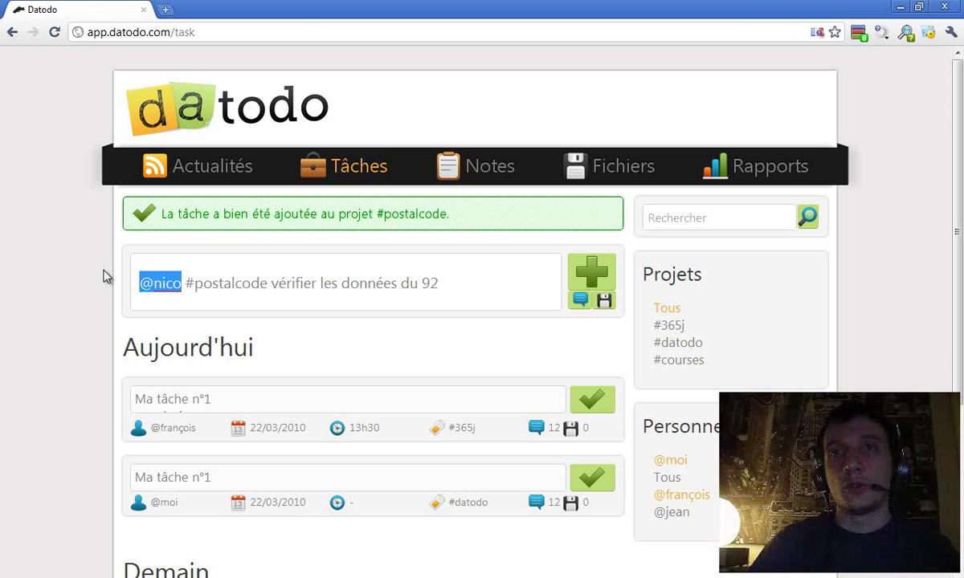
key(Left)
key(Right)
key(shift+Right)
key(shift+Right)
key(shift+Right)
key(shift+Right)
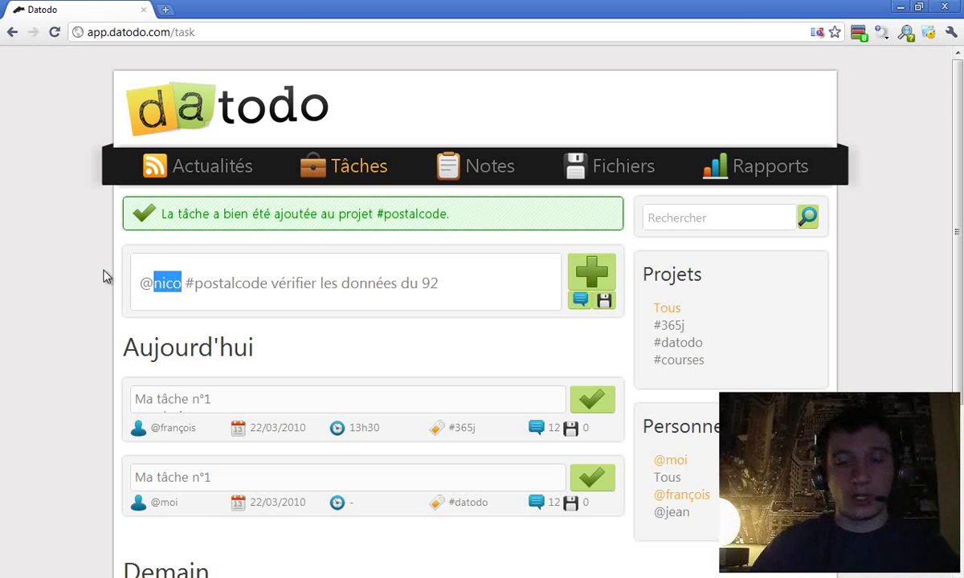
key(BackSpace)
text(jean)
click(184, 282)
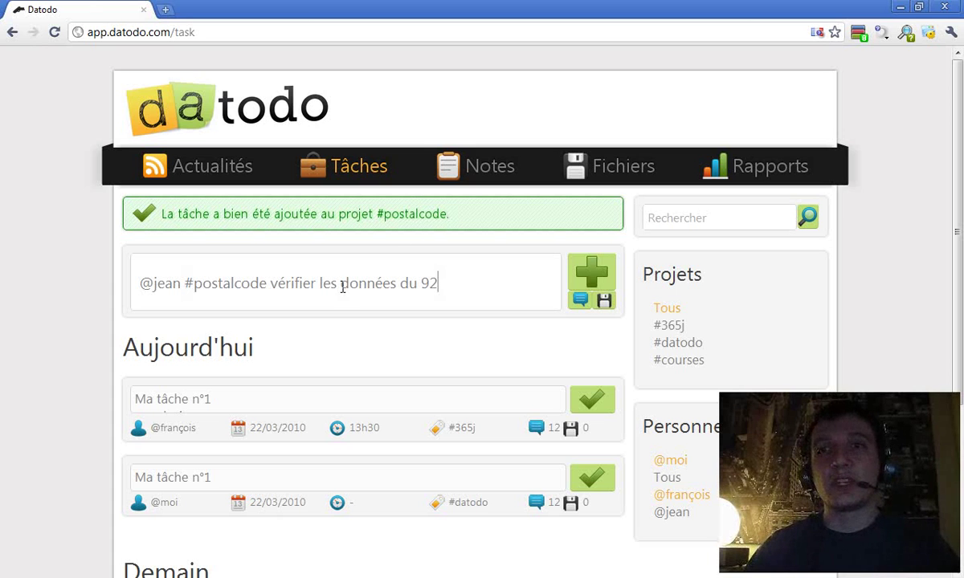
Submit the task and review the 'ne travaille pas sur ce projet' error banner, then refocus the entry
key(Return)
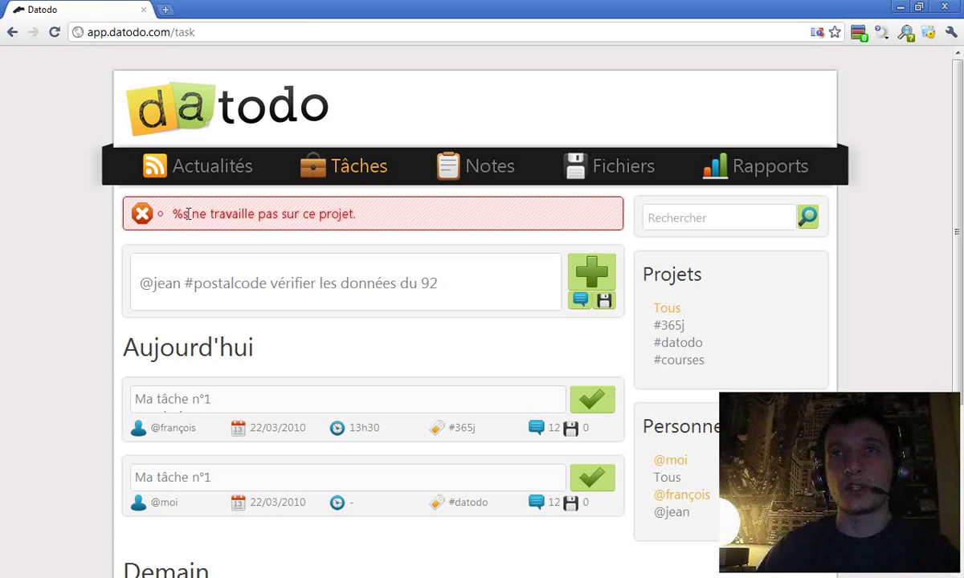
drag(192, 213, 404, 212)
click(405, 219)
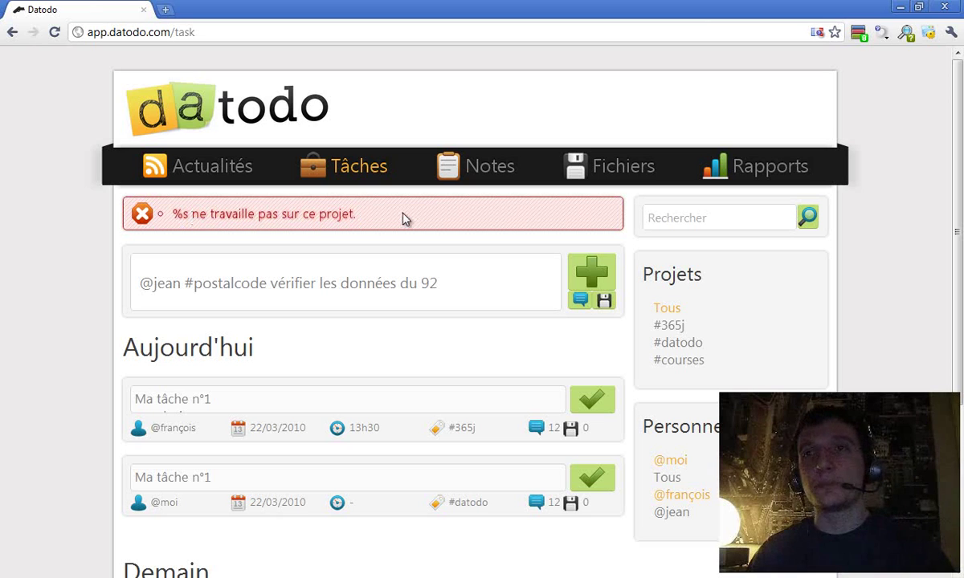
mouse_move(752, 298)
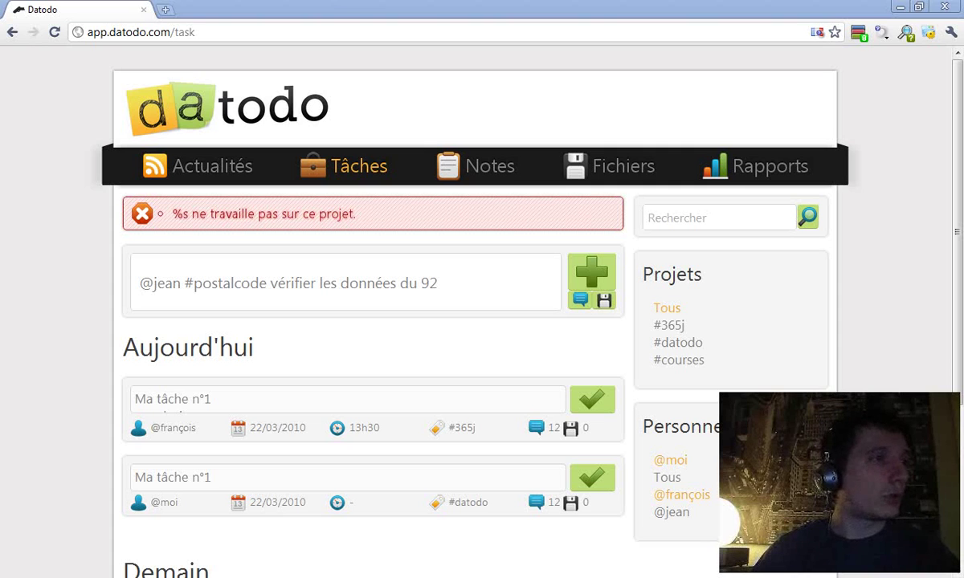
click(489, 285)
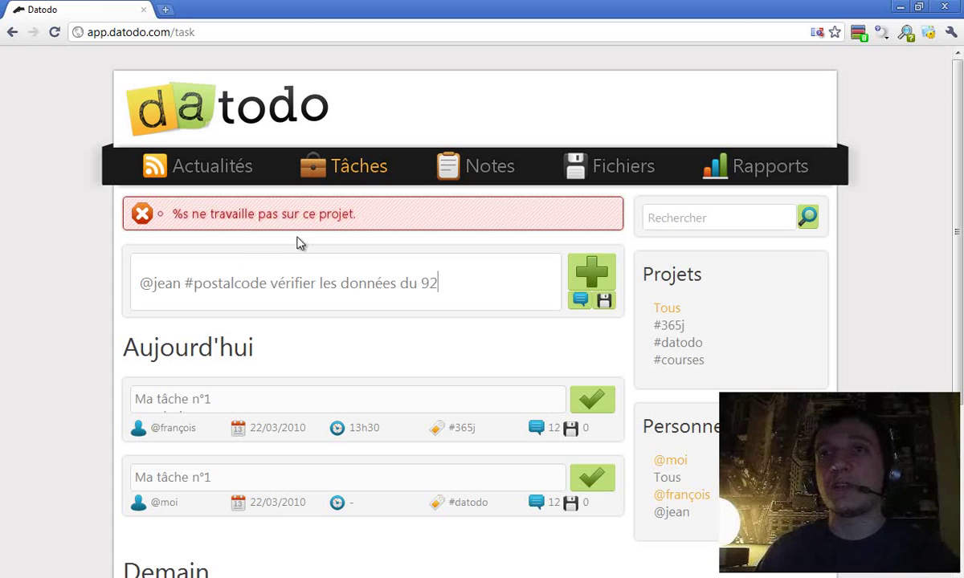
mouse_move(716, 285)
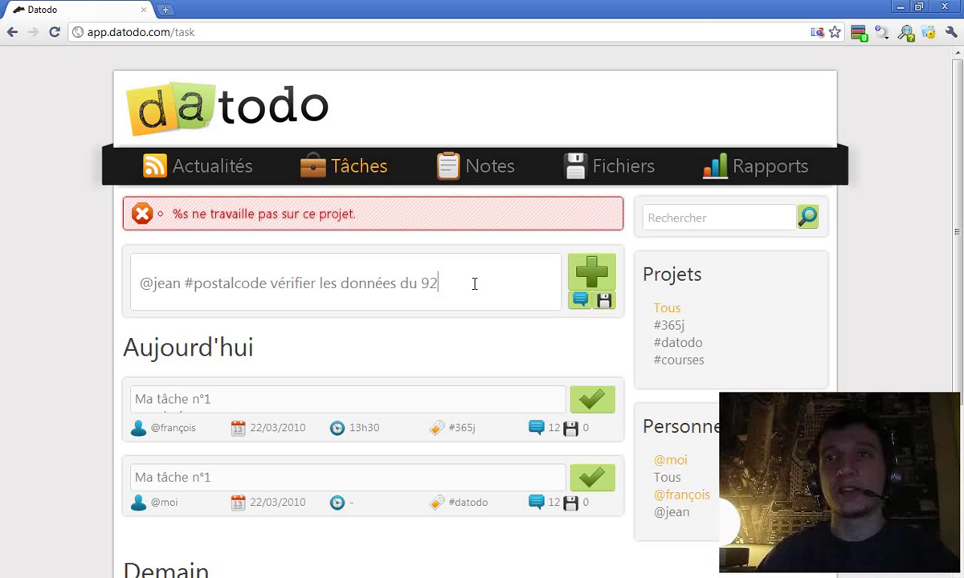
key(Return)
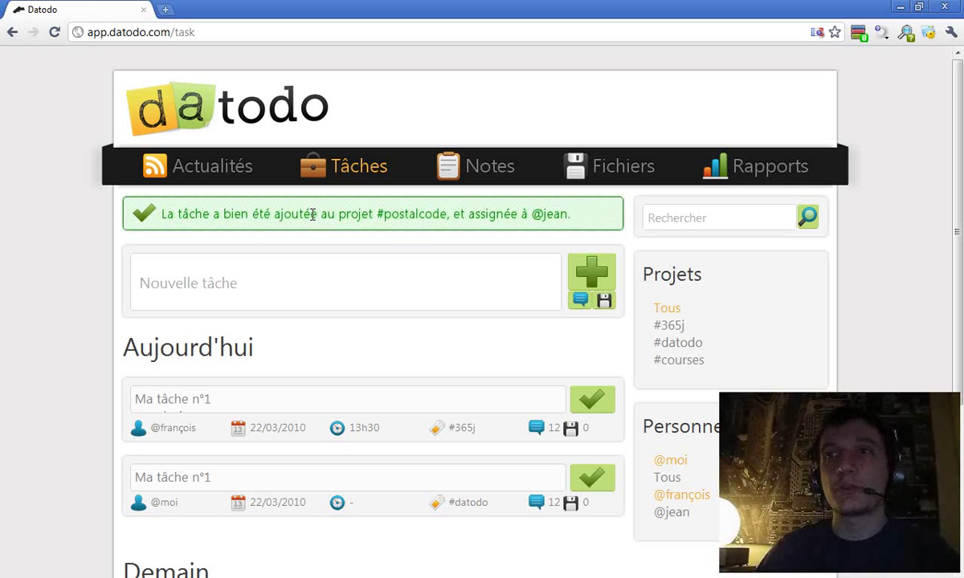
drag(448, 213, 362, 213)
drag(375, 215, 448, 215)
click(434, 215)
drag(533, 214, 567, 214)
click(567, 213)
click(383, 262)
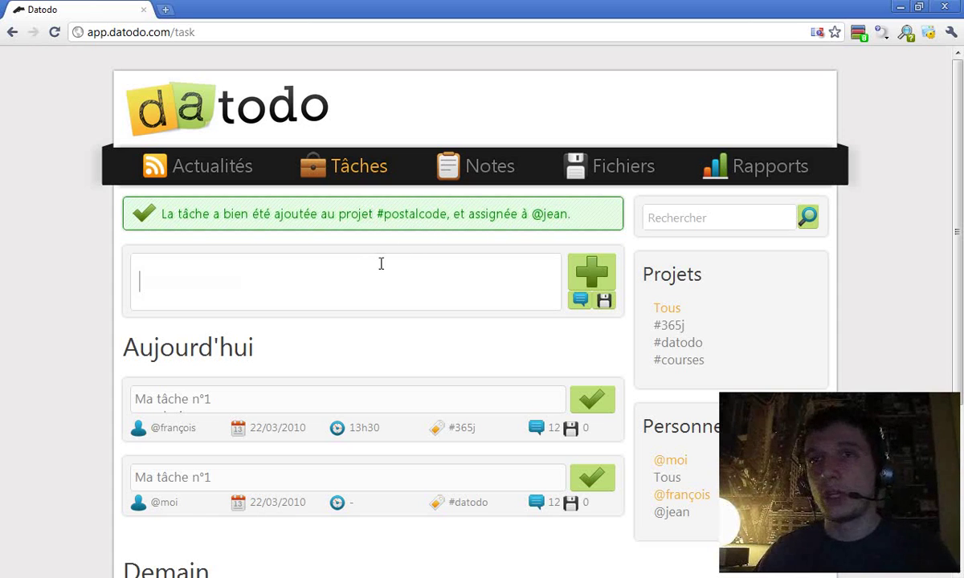
click(56, 264)
click(217, 279)
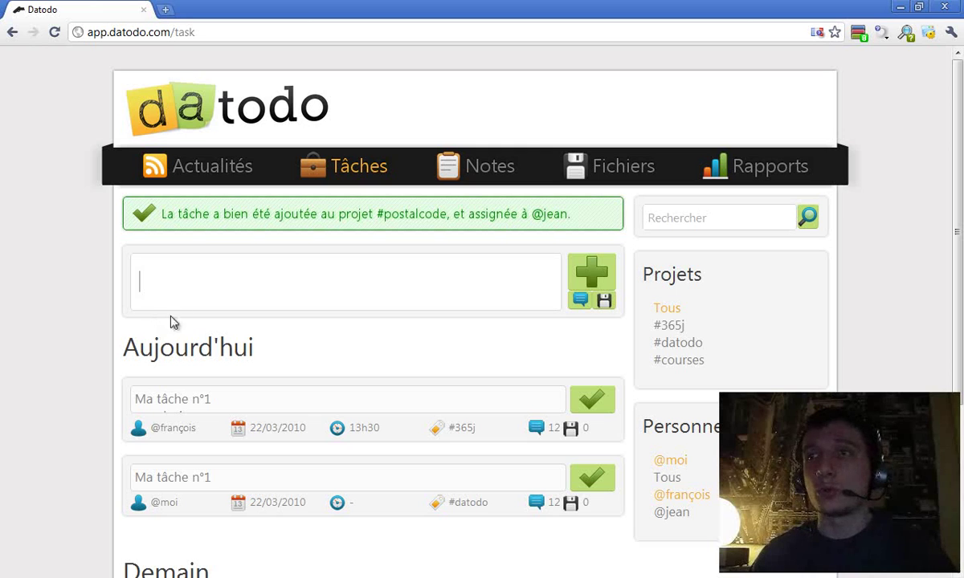
Submit an entry with only the assignee mention, then with '#projet test' prepended, triggering error banners
text(@jean2)
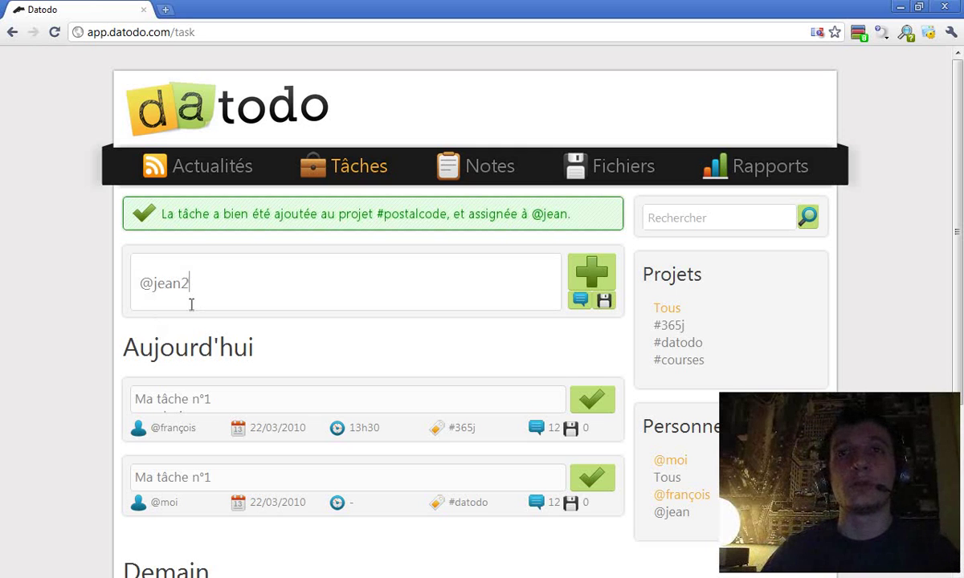
key(Return)
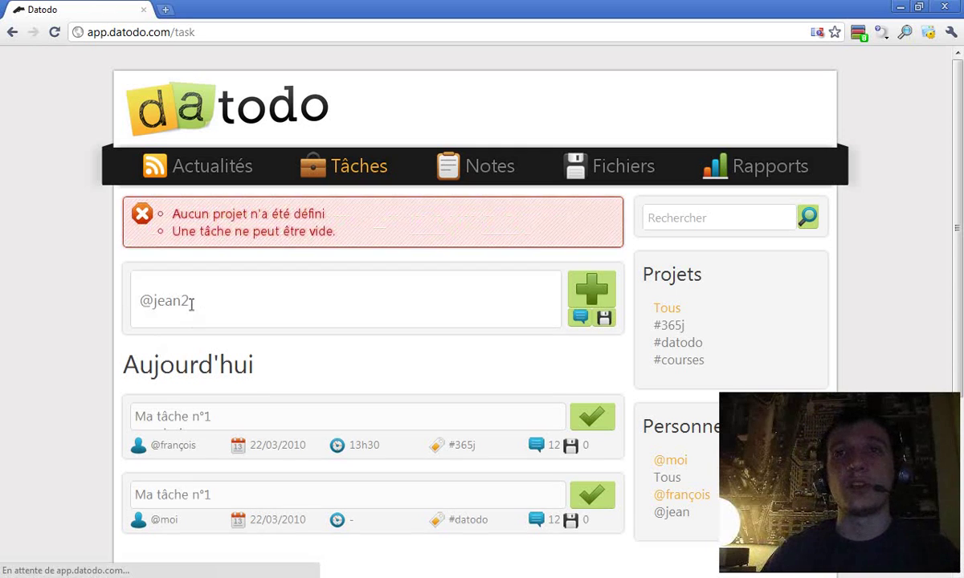
key(Home)
text(#projet test)
key(Return)
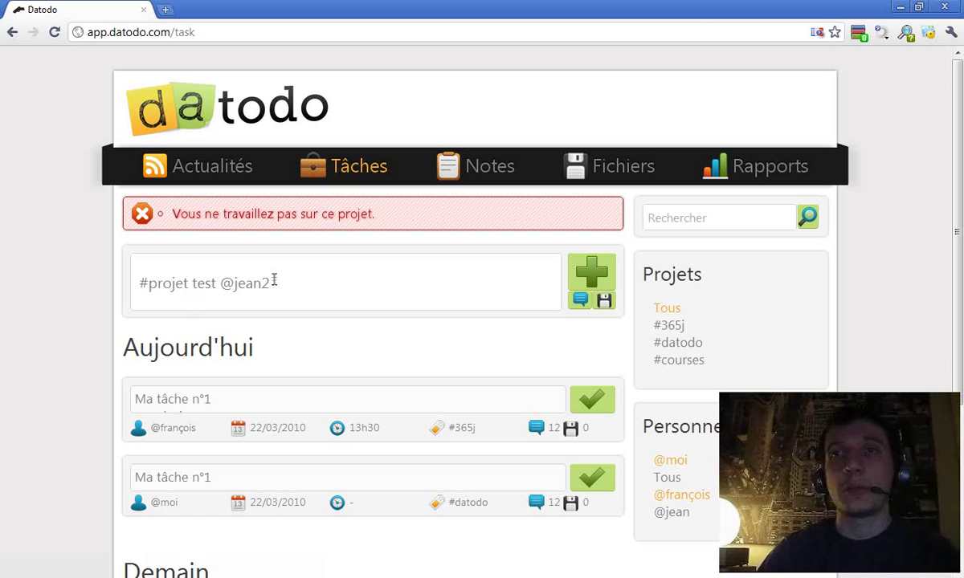
Change the entry's project tag from #projet to #postalcode
drag(281, 280, 232, 281)
click(202, 282)
click(183, 286)
key(ctrl+shift+Left)
text(postl)
key(BackSpace)
text(alcode)
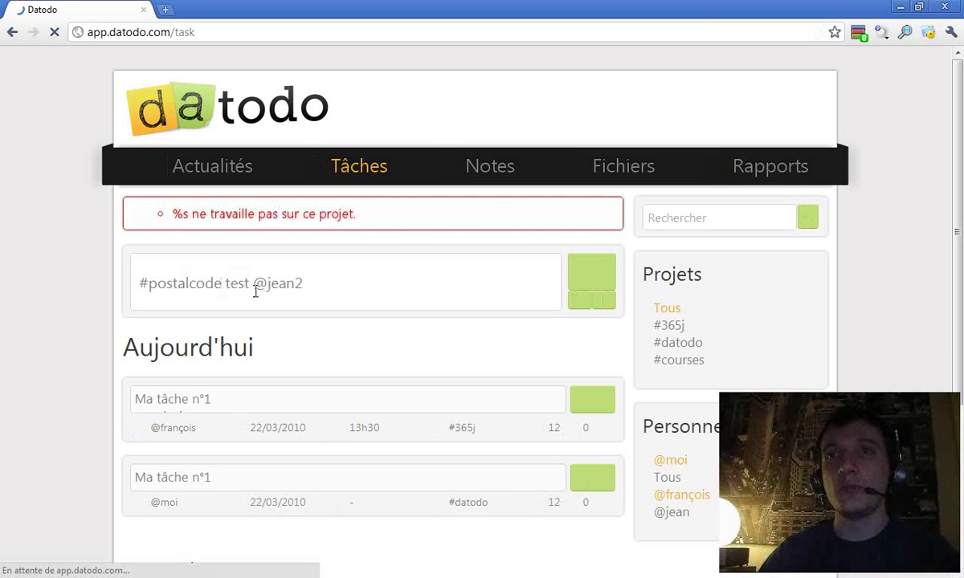
Select the entire '#postalcode test' entry and delete it, leaving the new-task box empty
drag(328, 277, 253, 281)
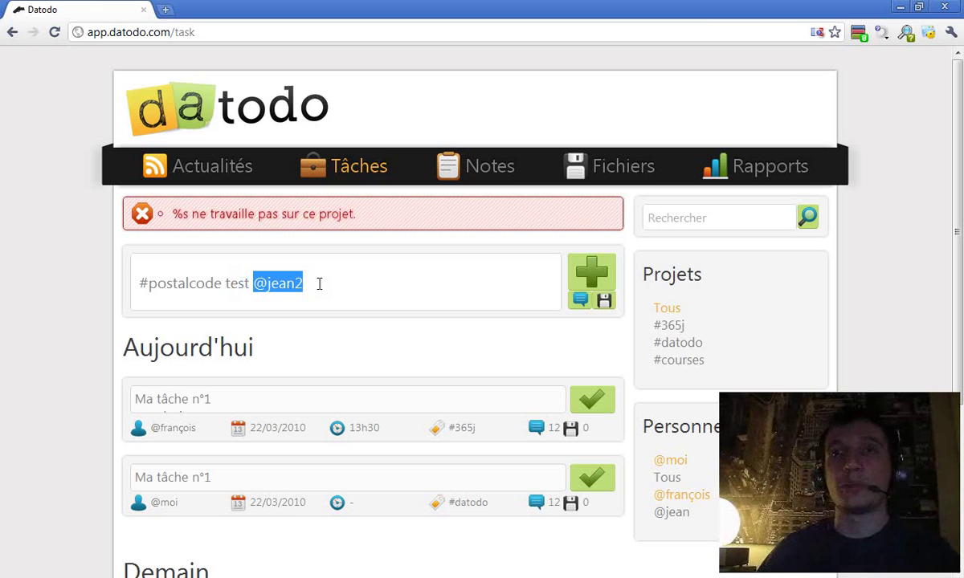
click(231, 284)
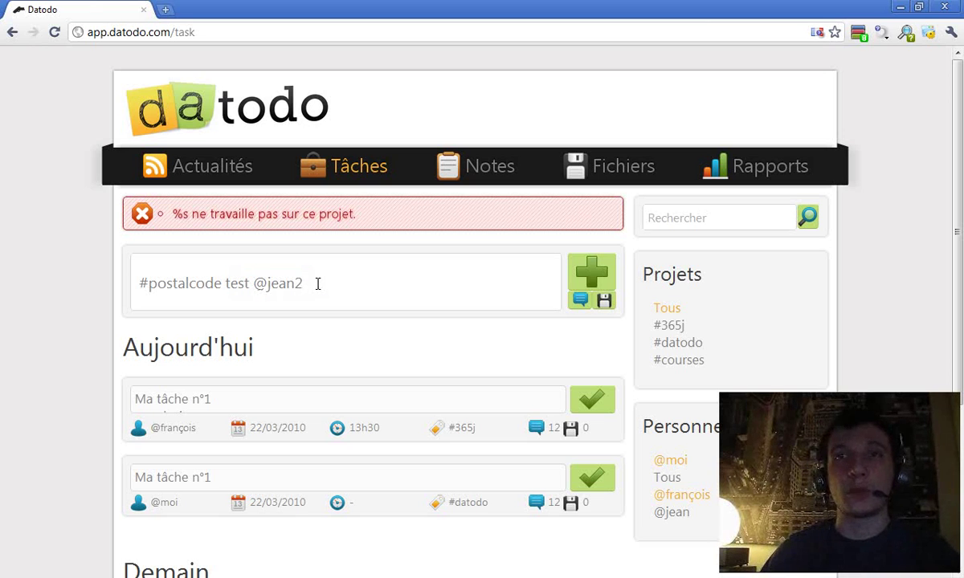
drag(222, 283, 149, 283)
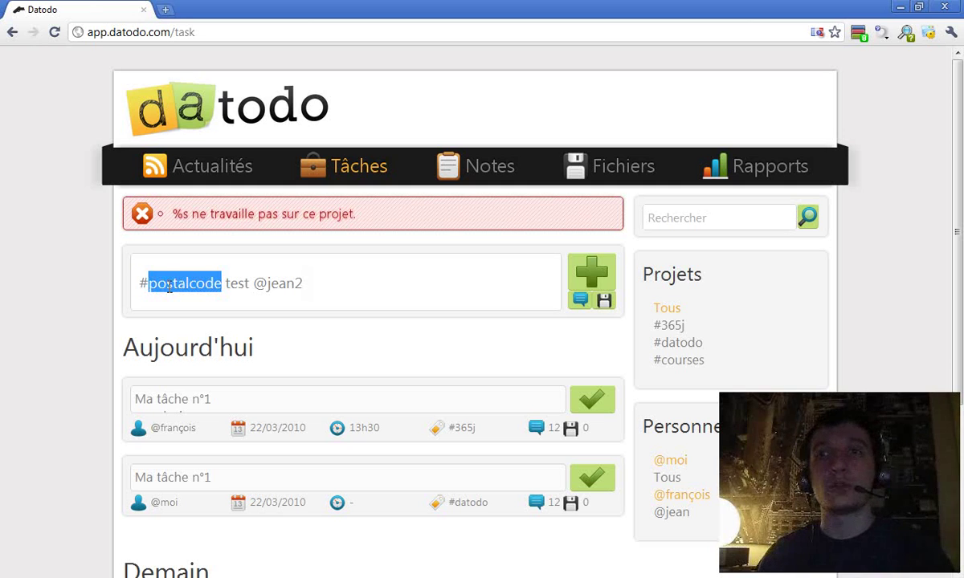
click(331, 284)
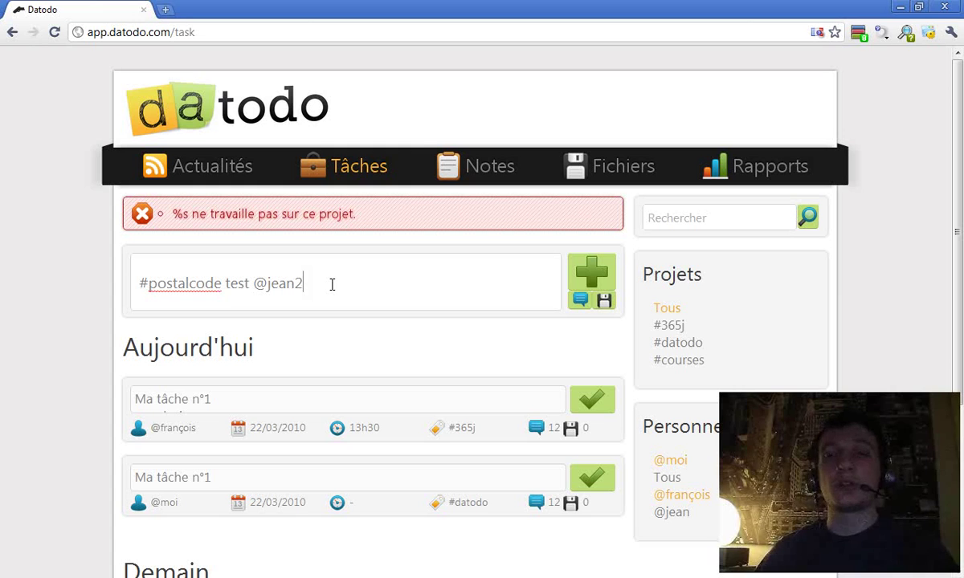
click(227, 283)
drag(214, 283, 80, 267)
click(231, 284)
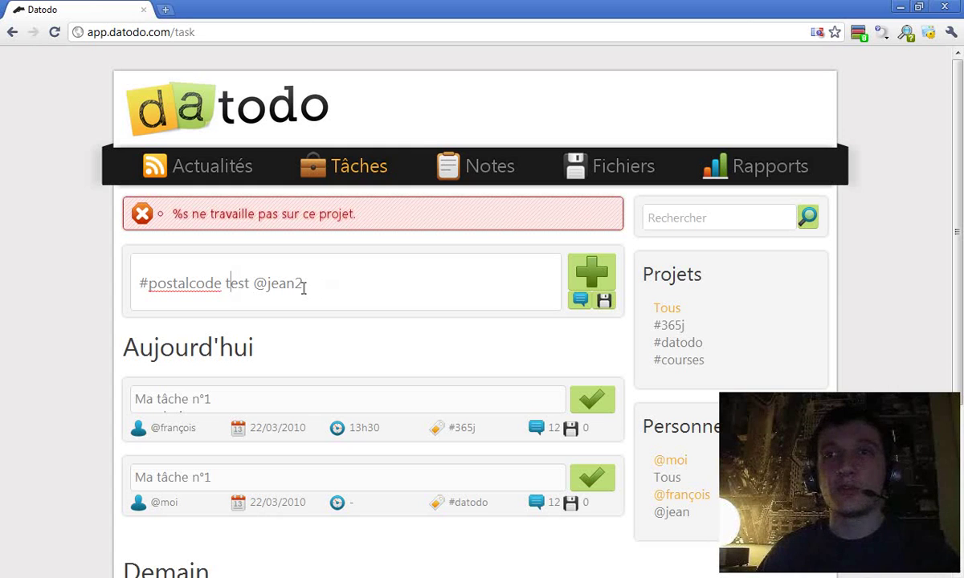
click(305, 281)
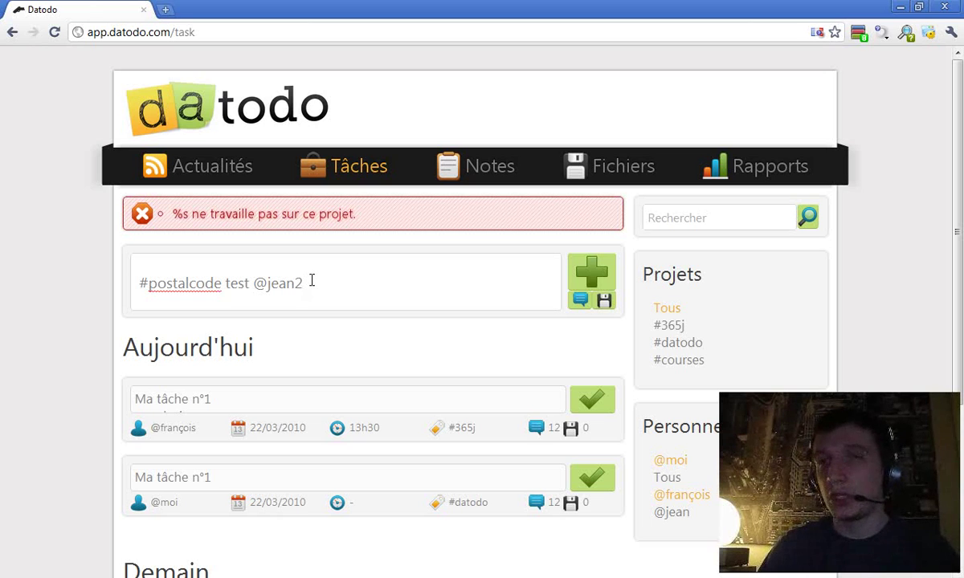
triple_click(312, 280)
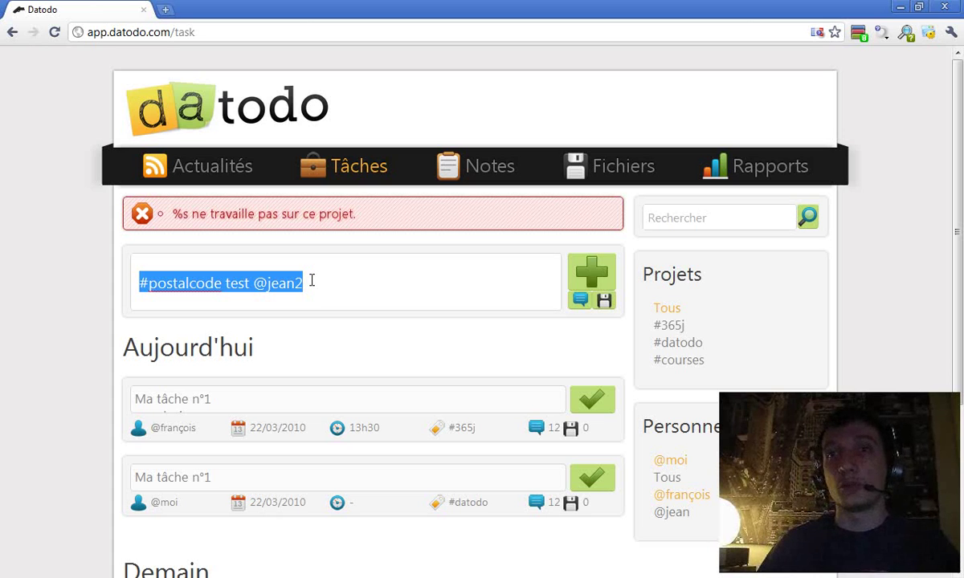
click(81, 284)
drag(347, 267, 112, 294)
key(BackSpace)
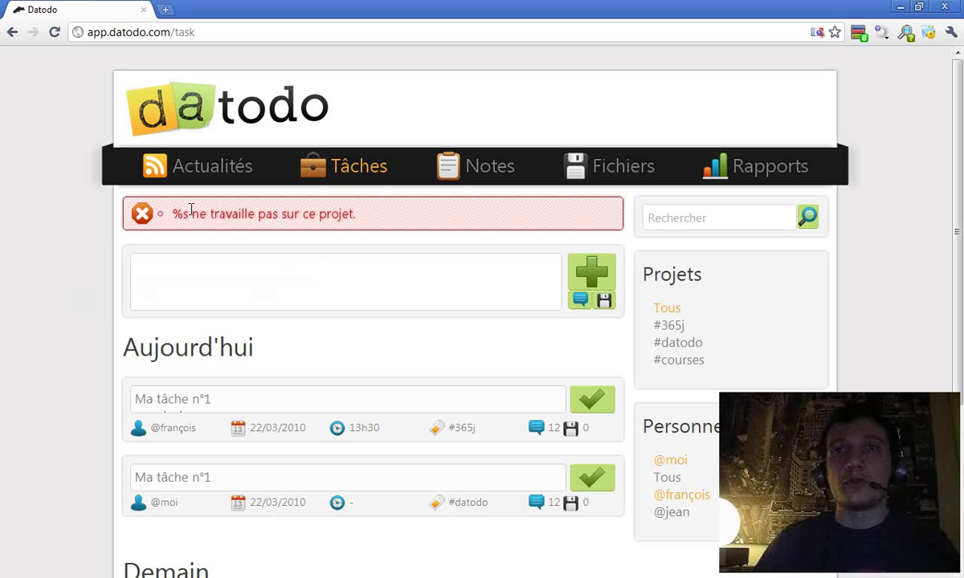
click(81, 251)
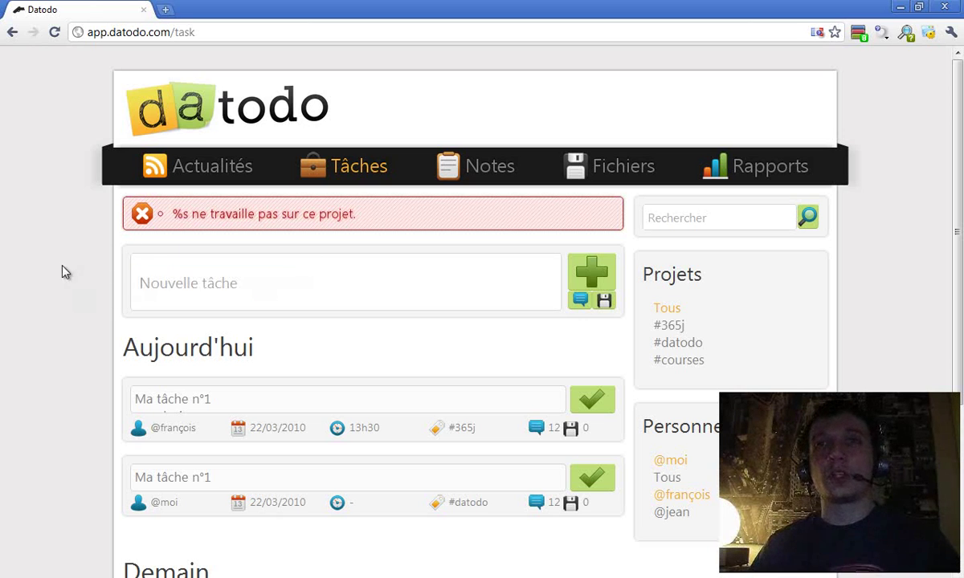
scroll(148, 192, down, 3)
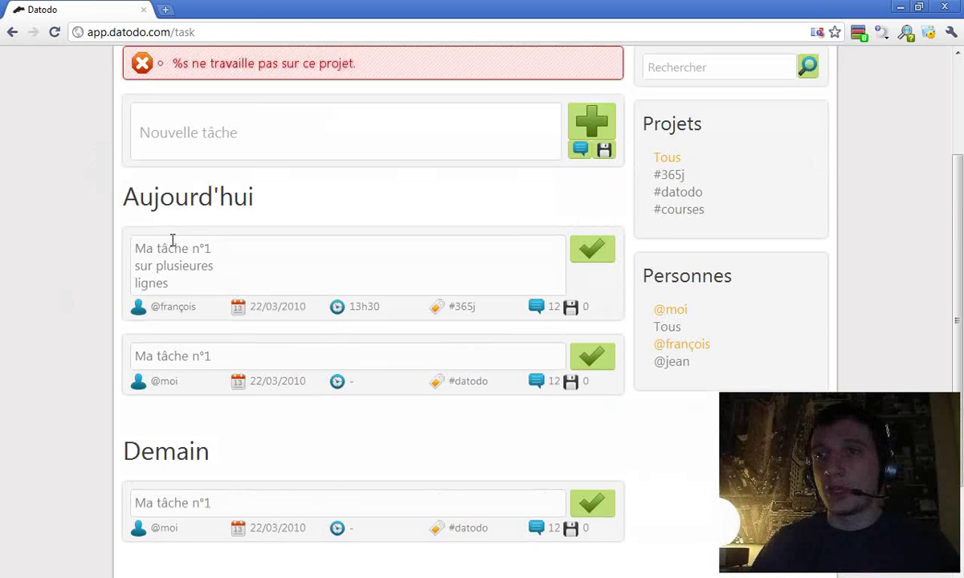
scroll(118, 188, up, 2)
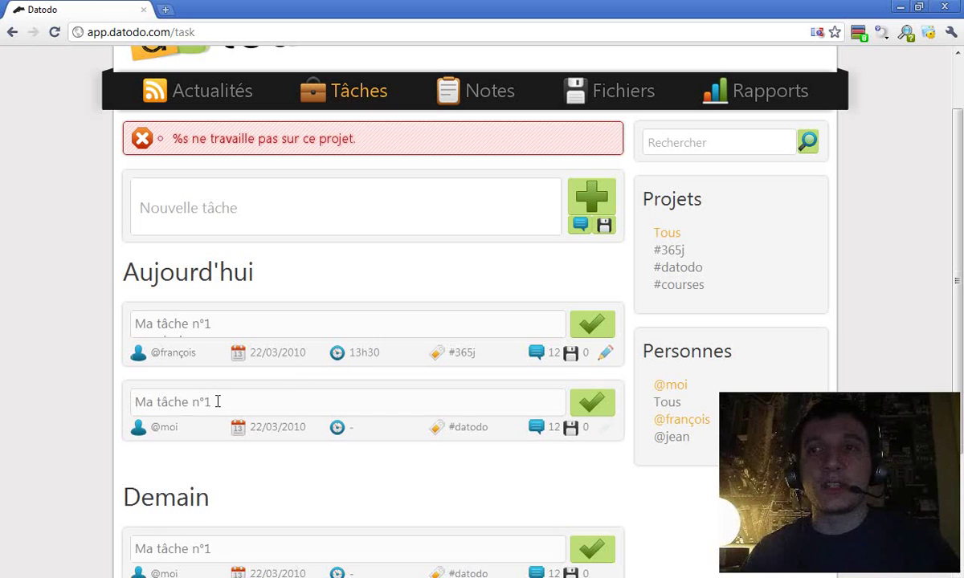
scroll(510, 461, down, 2)
scroll(526, 459, up, 3)
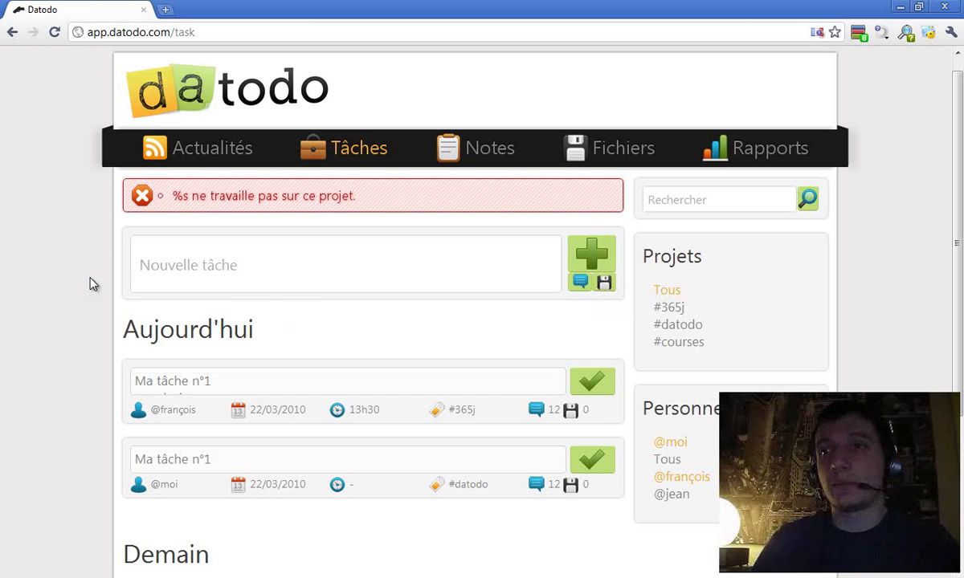
mouse_move(542, 431)
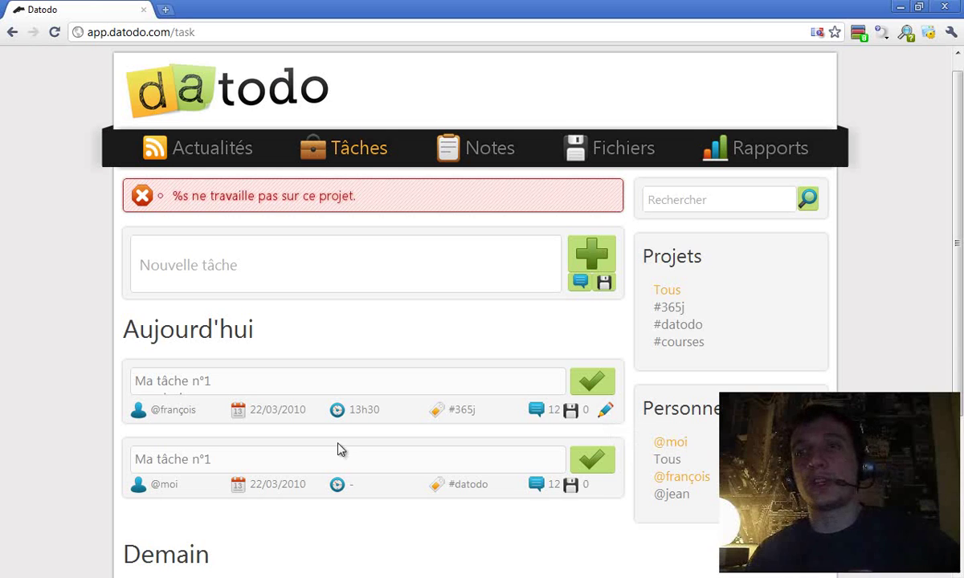
scroll(203, 425, down, 1)
scroll(181, 349, down, 1)
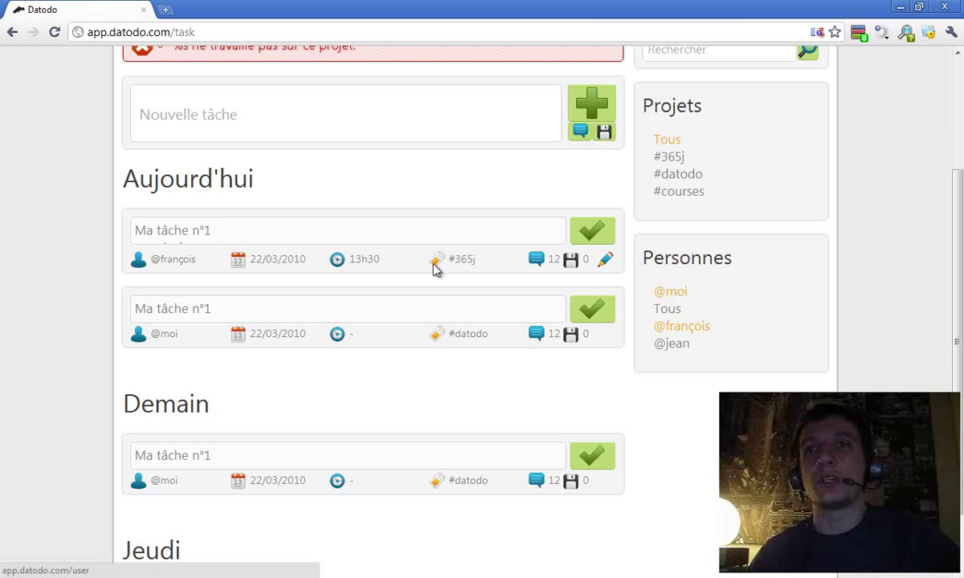
click(608, 261)
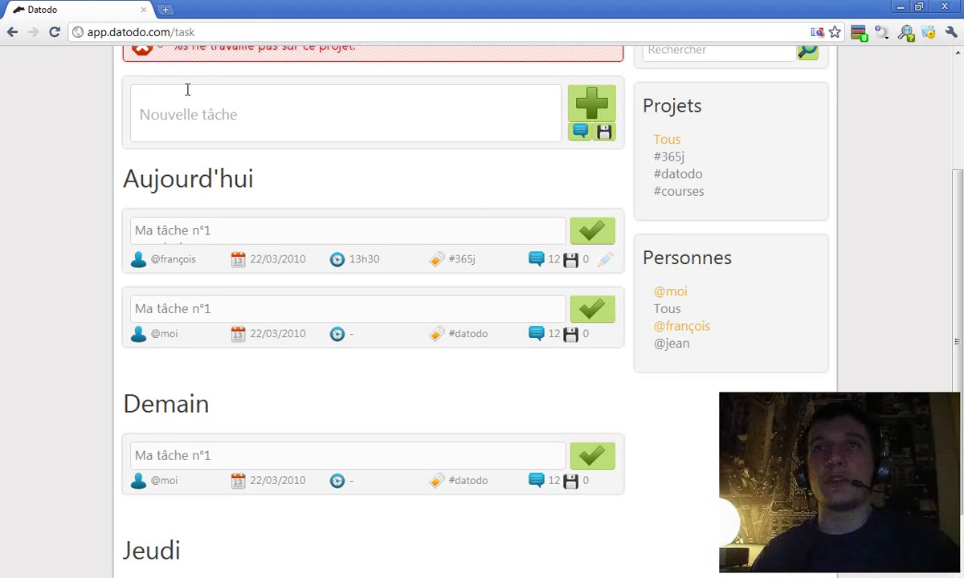
click(172, 118)
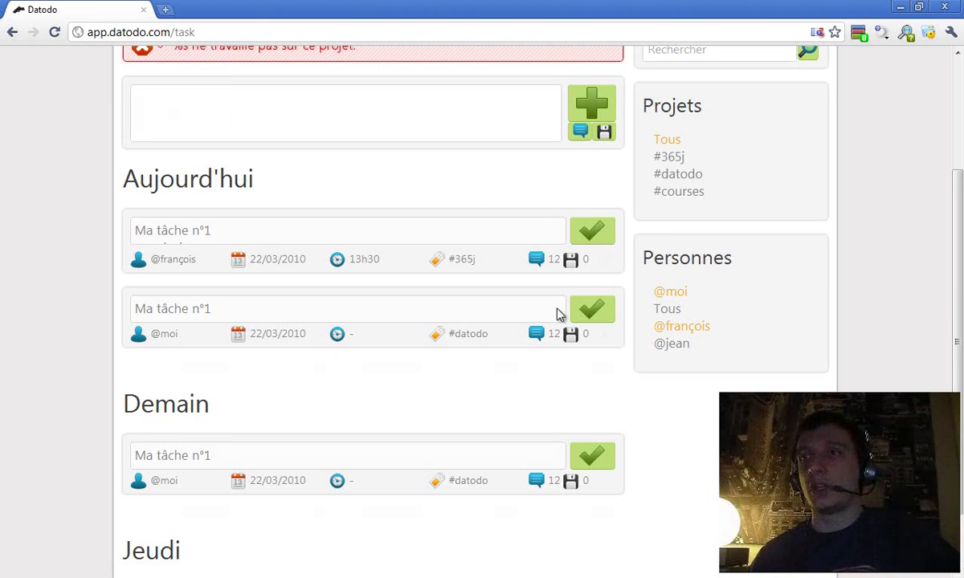
mouse_move(174, 238)
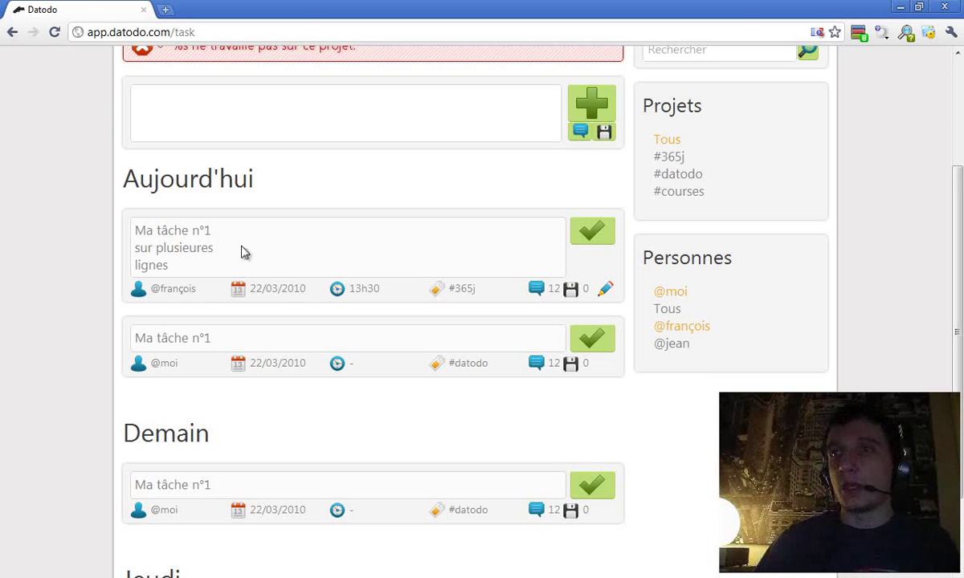
click(125, 202)
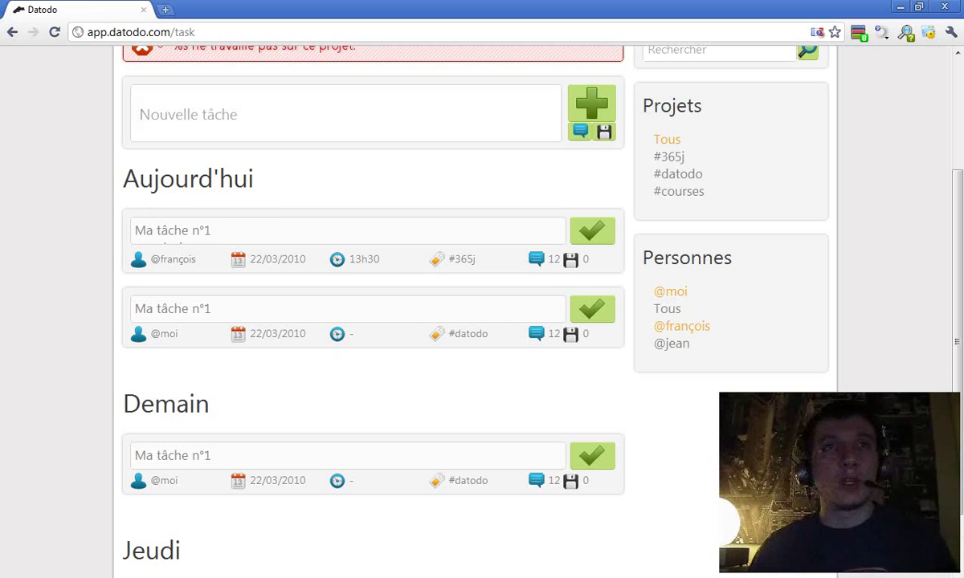
scroll(72, 178, up, 2)
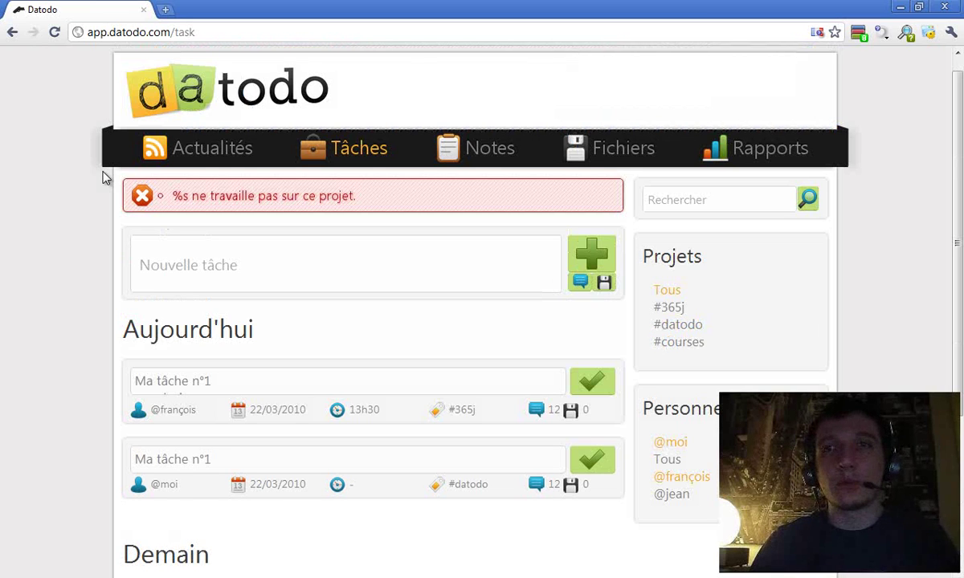
scroll(84, 201, down, 1)
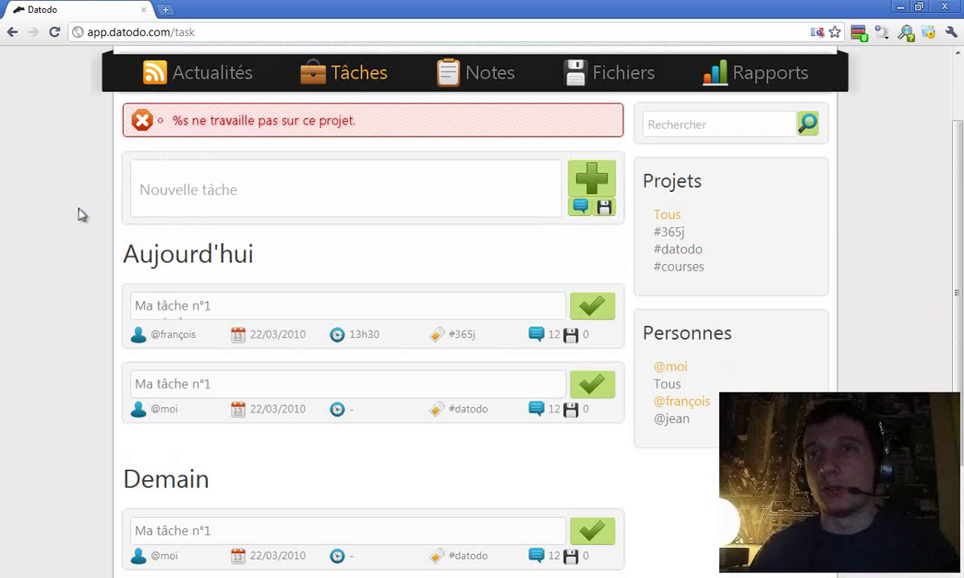